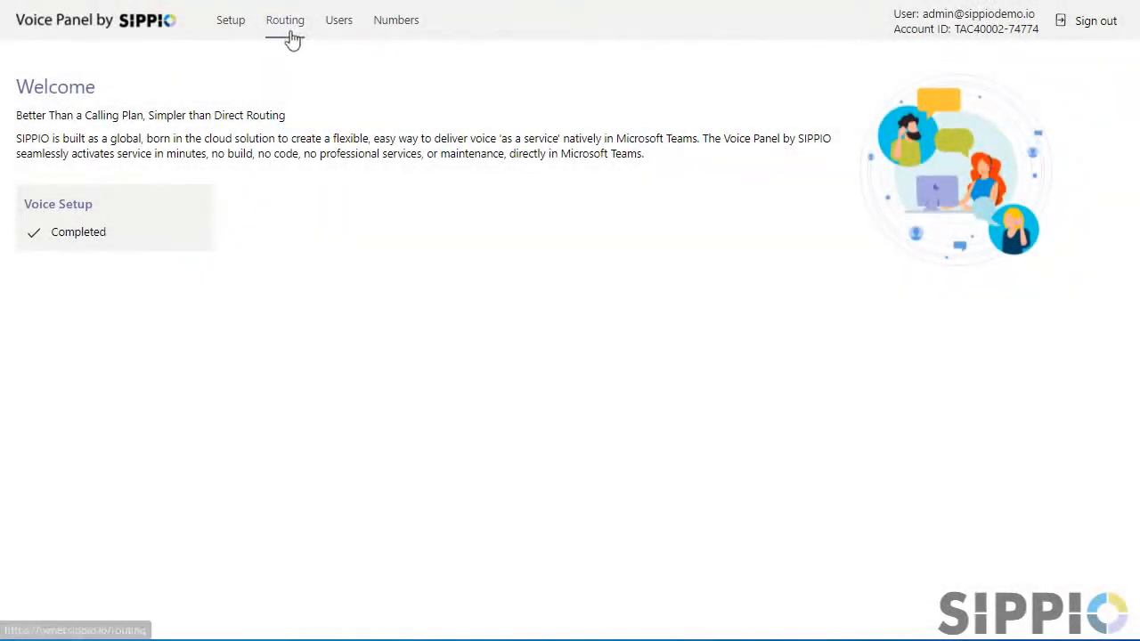
In the US-Policy routing regions, move Central Canada above South United Kingdom and South America above South Asia.
left_click(287, 30)
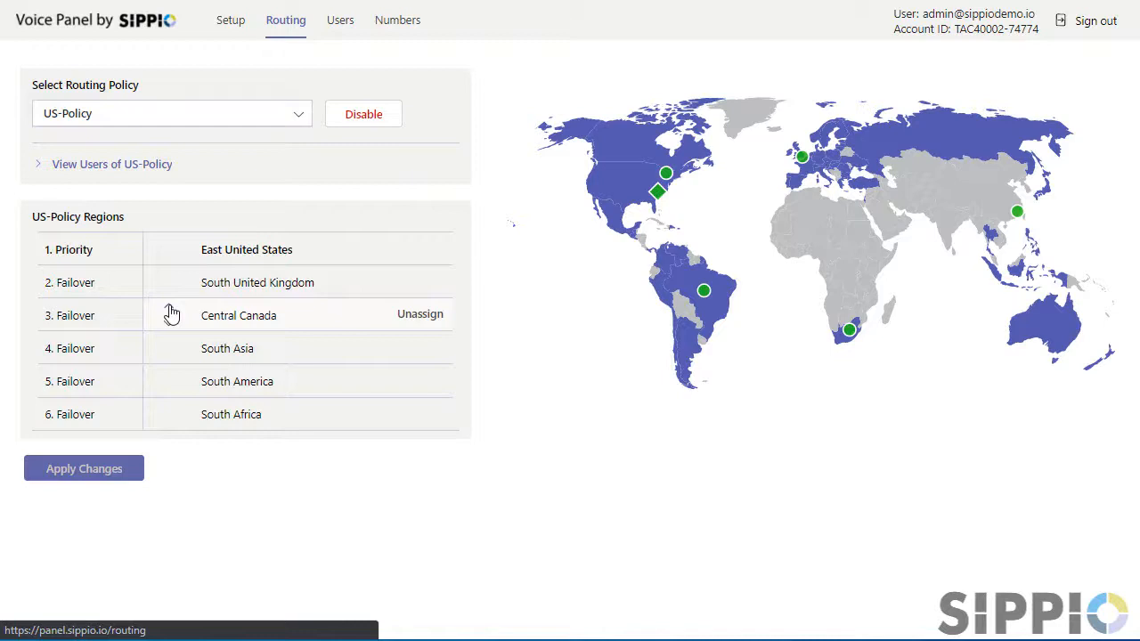
left_click_drag(171, 315, 171, 283)
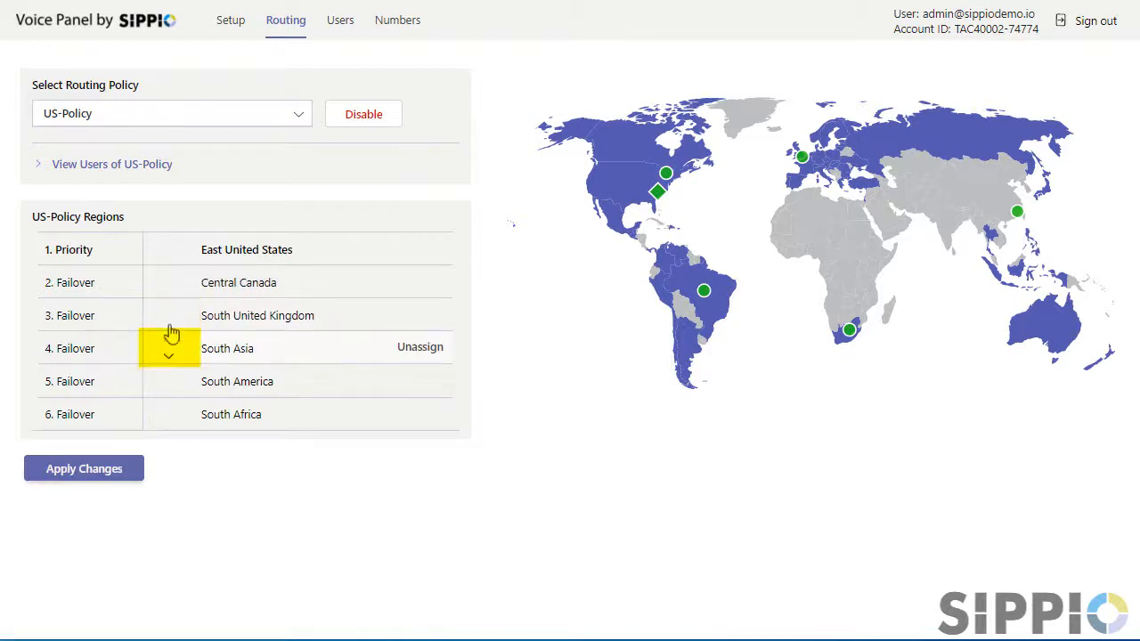
left_click(170, 361)
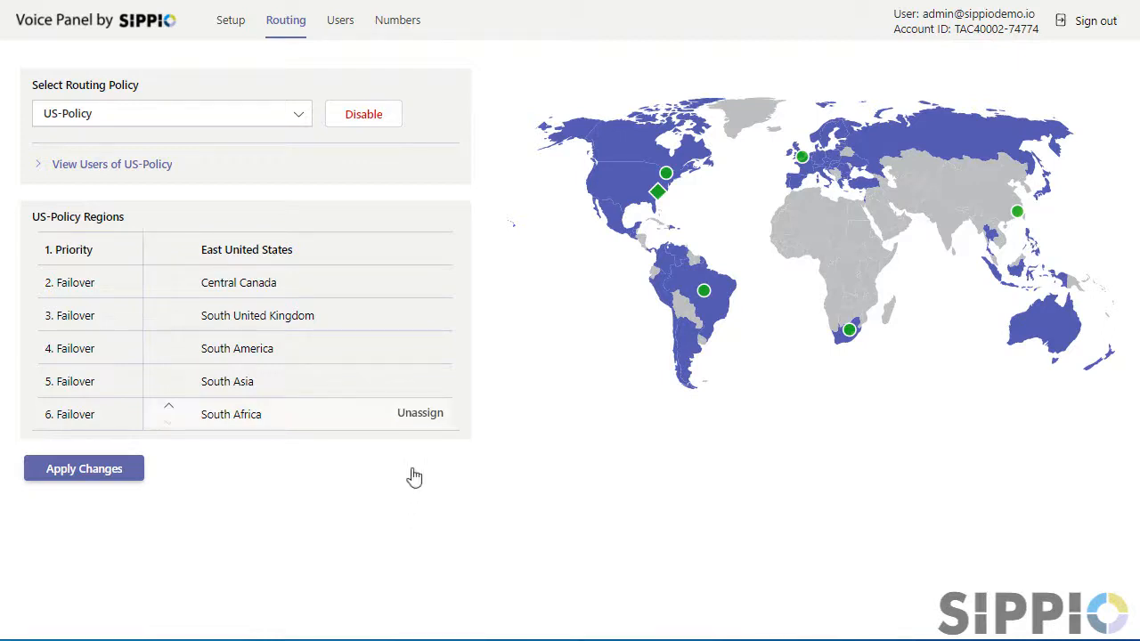
Unassign and reassign the South Africa region in US-Policy, and apply the routing changes.
left_click(428, 417)
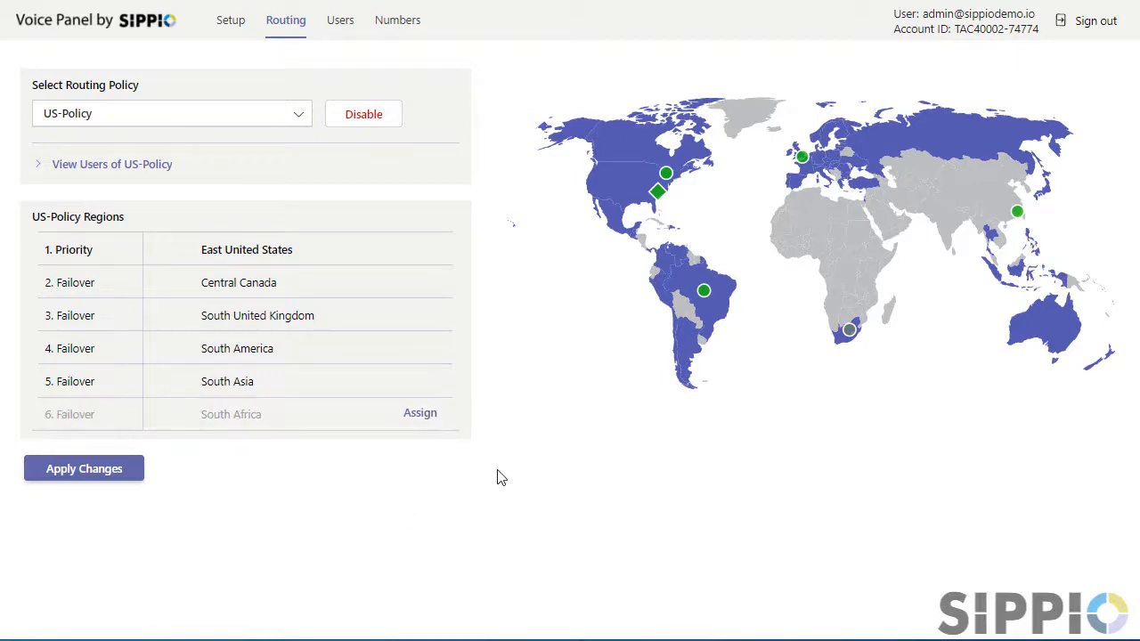
left_click(423, 416)
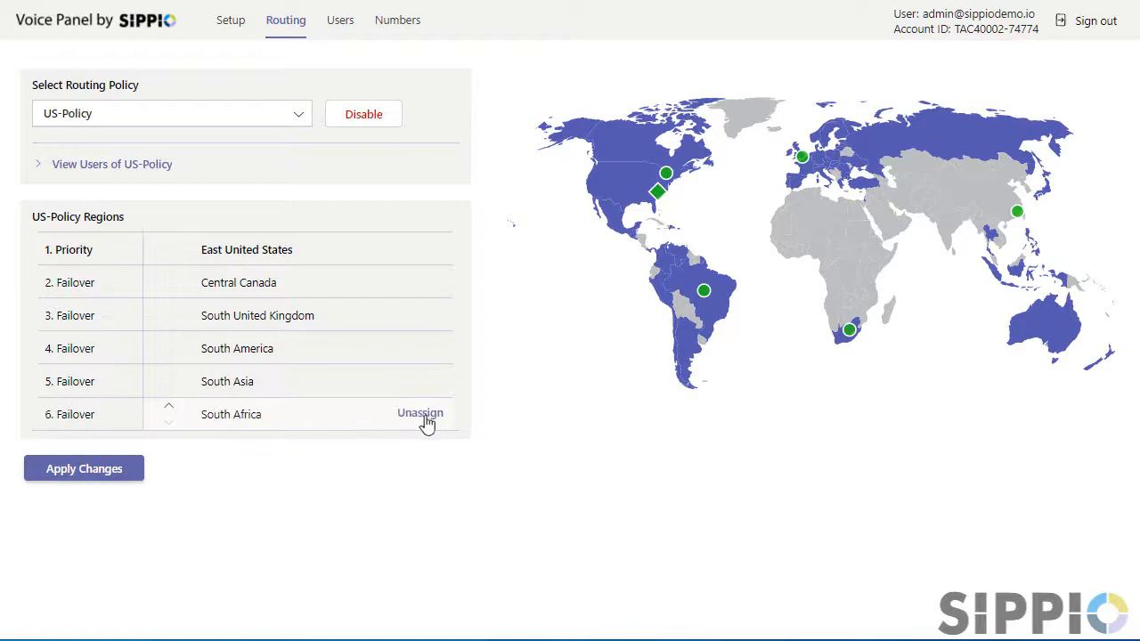
left_click(102, 476)
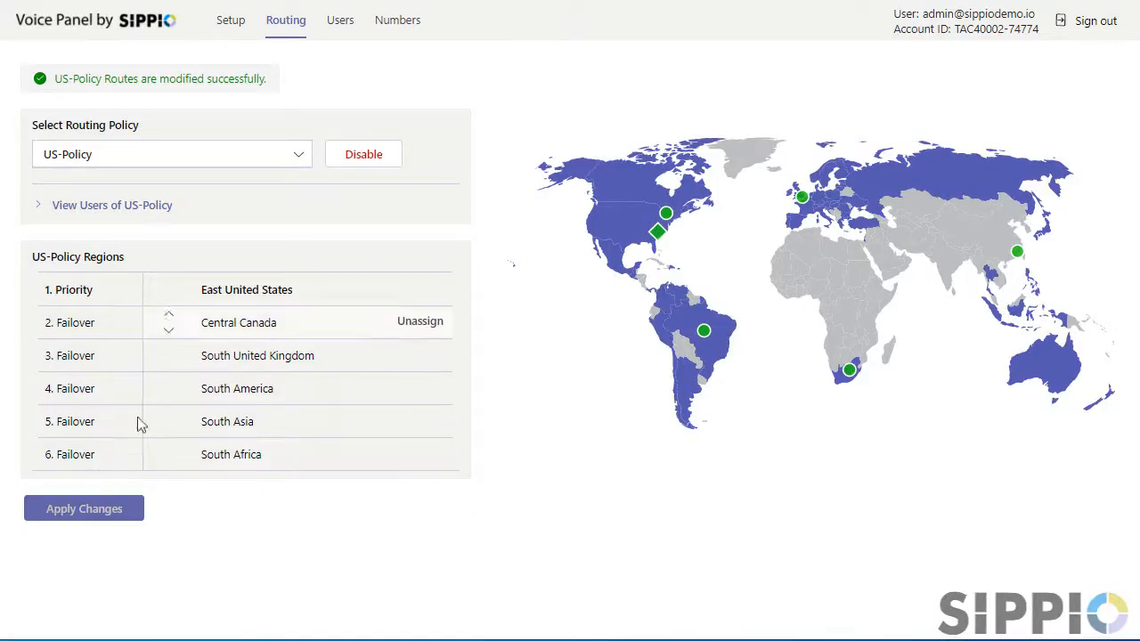
Select Canada-Policy as the routing policy and enable it.
left_click(300, 158)
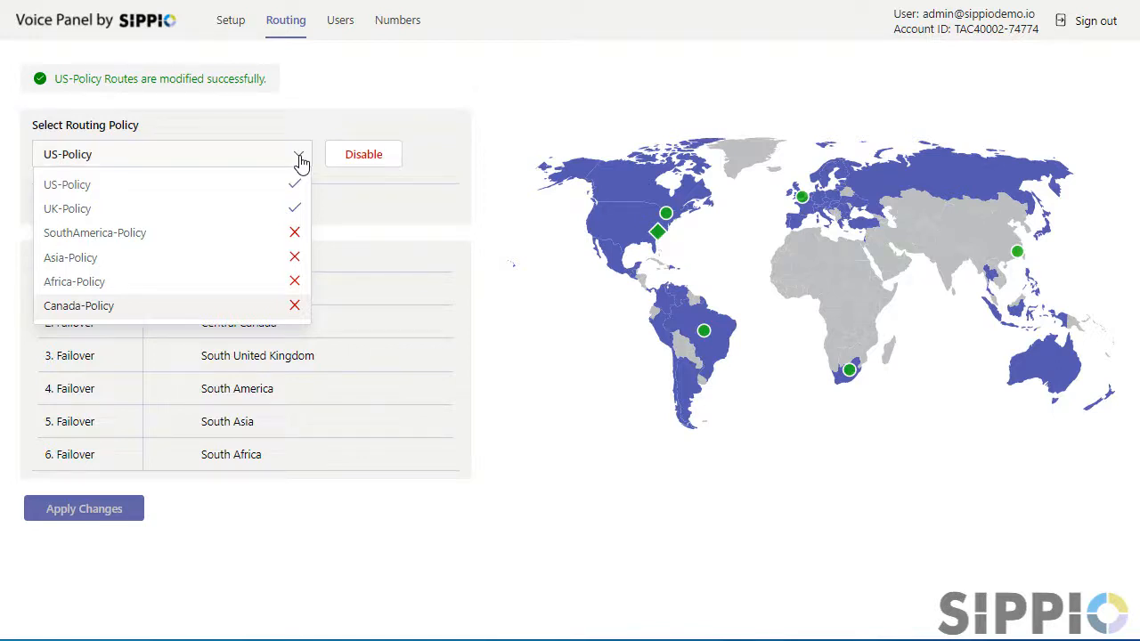
left_click(122, 308)
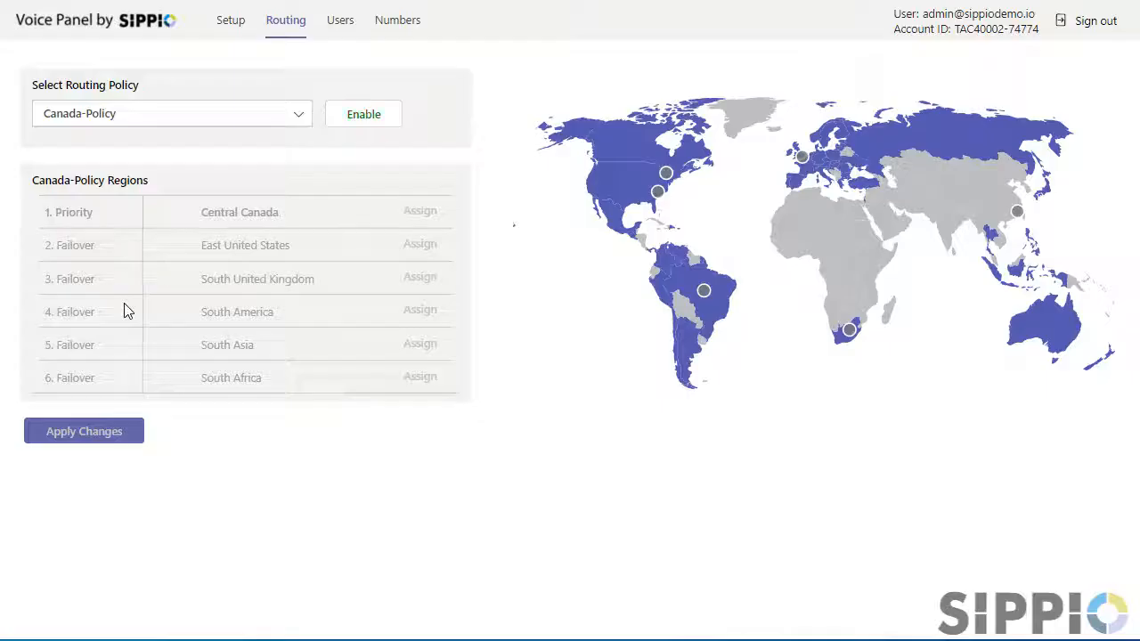
left_click(364, 123)
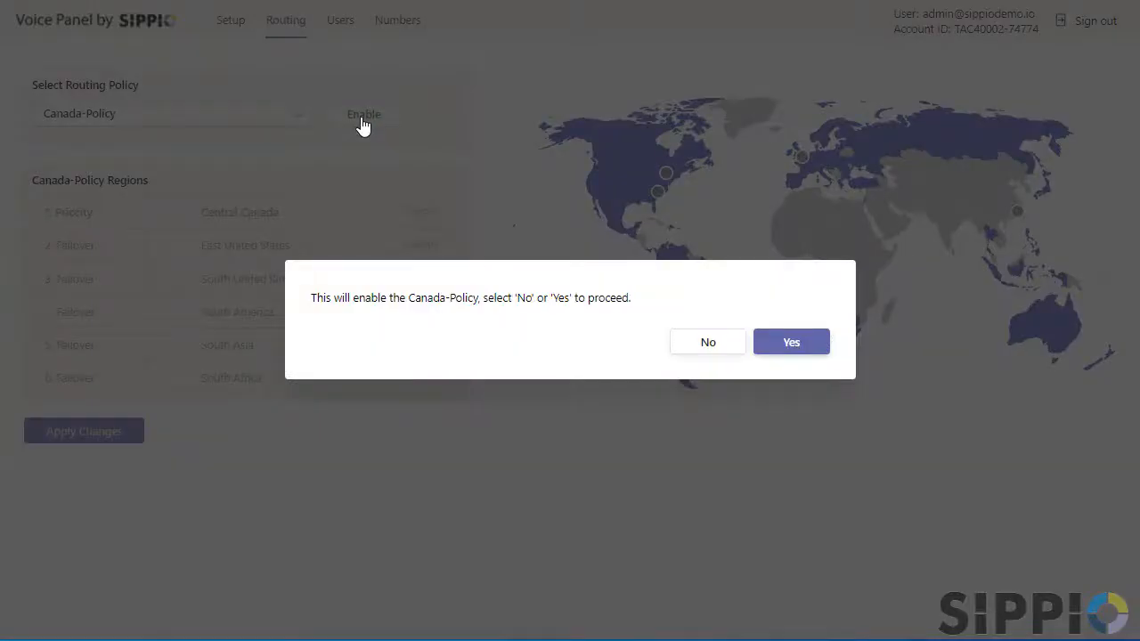
left_click(797, 344)
Adjust the failover order of South Asia and South America in Canada-Policy and apply the changes.
left_click(168, 413)
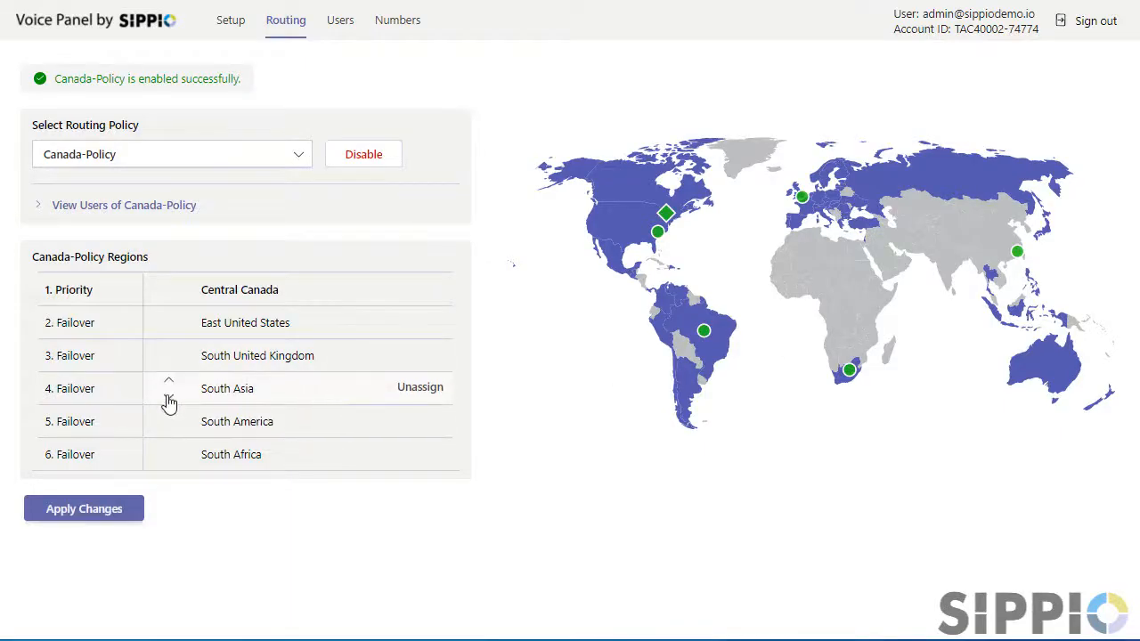
left_click(168, 398)
left_click(106, 518)
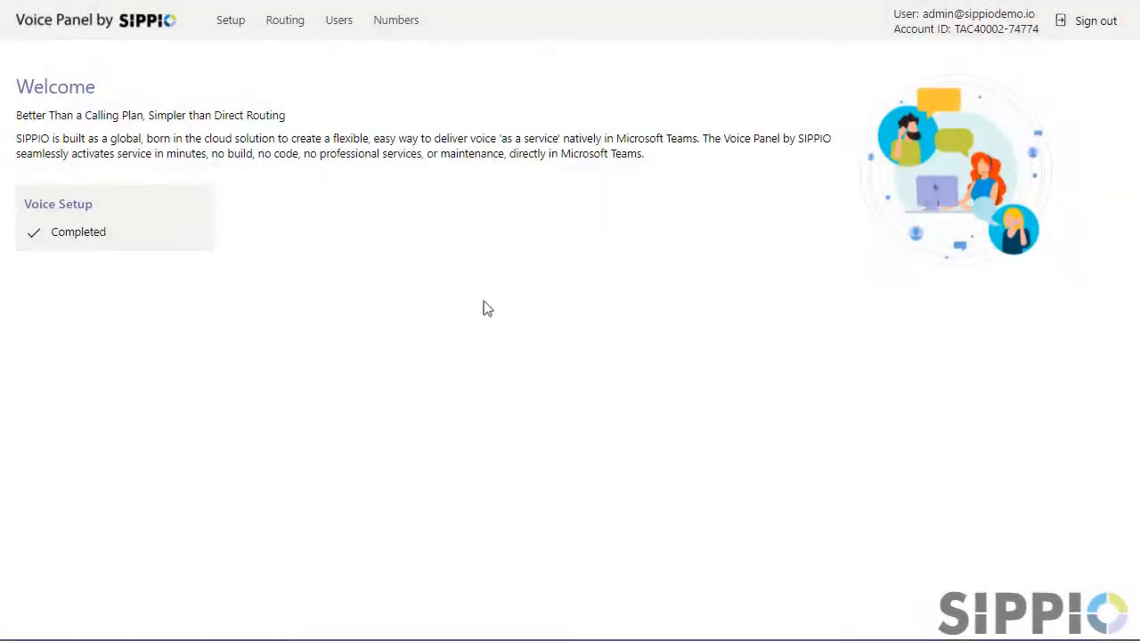
Open the users list, search it for "sch", and clear the search.
left_click(339, 25)
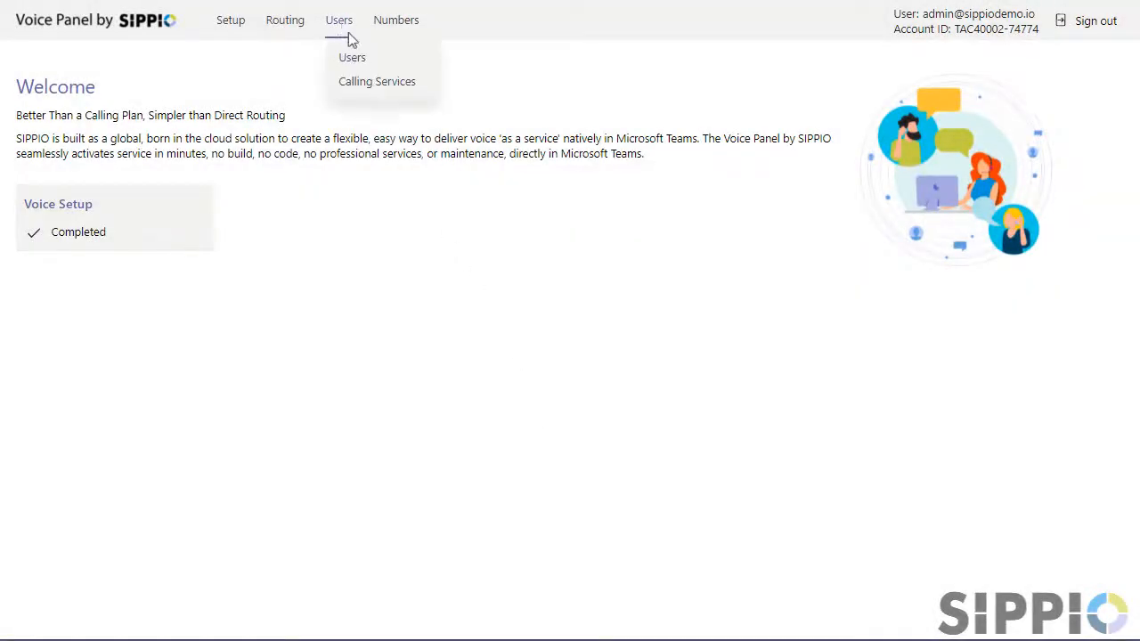
left_click(352, 58)
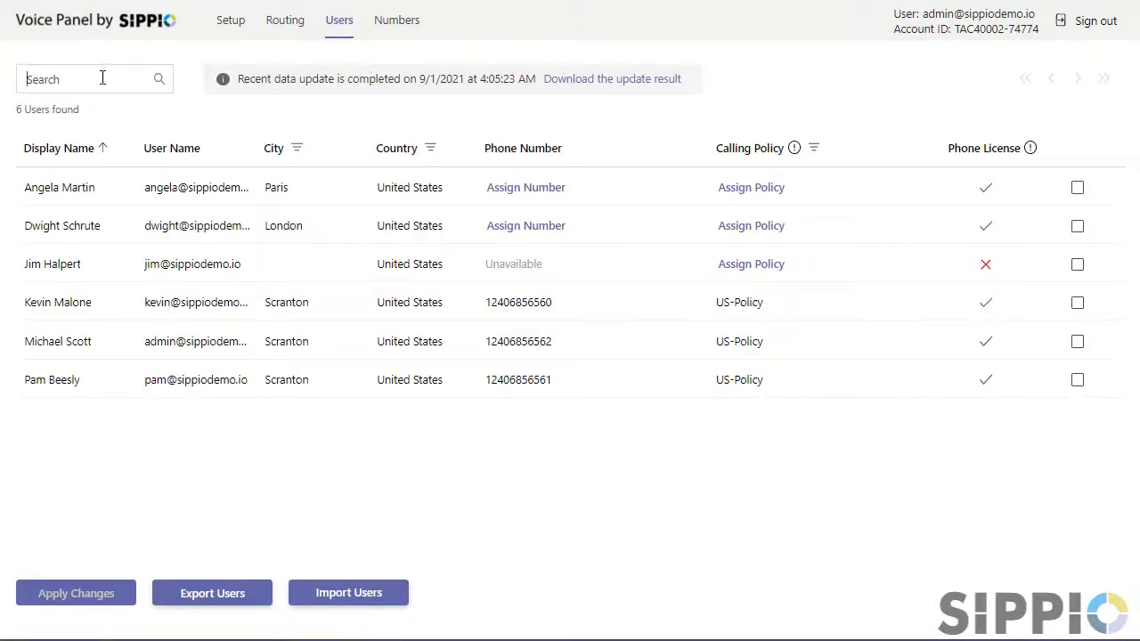
type("sch")
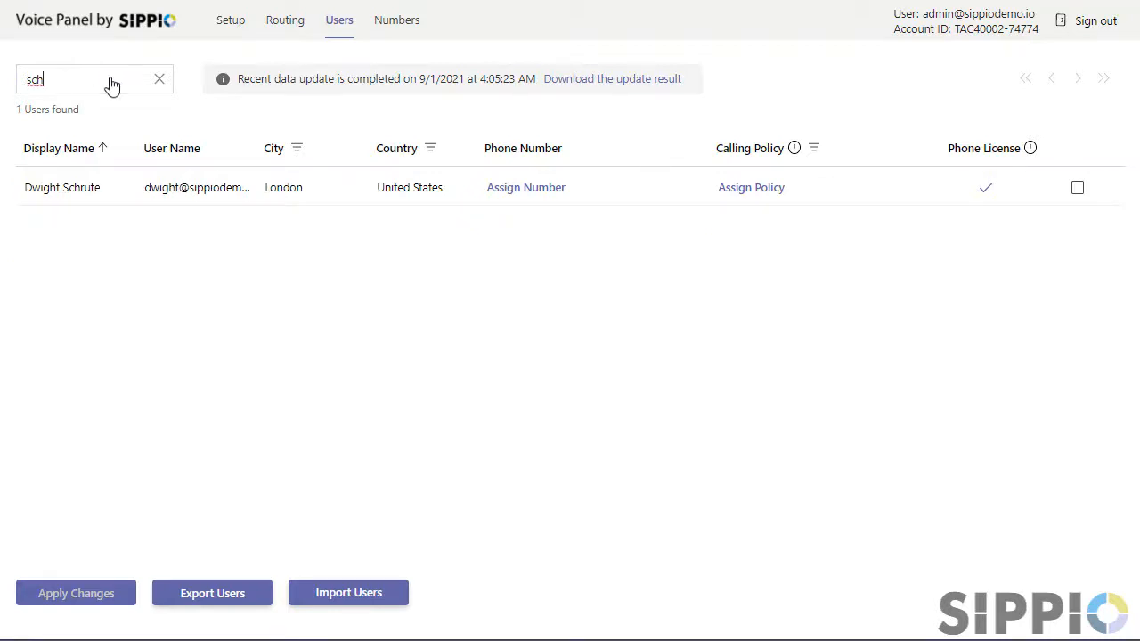
left_click(159, 80)
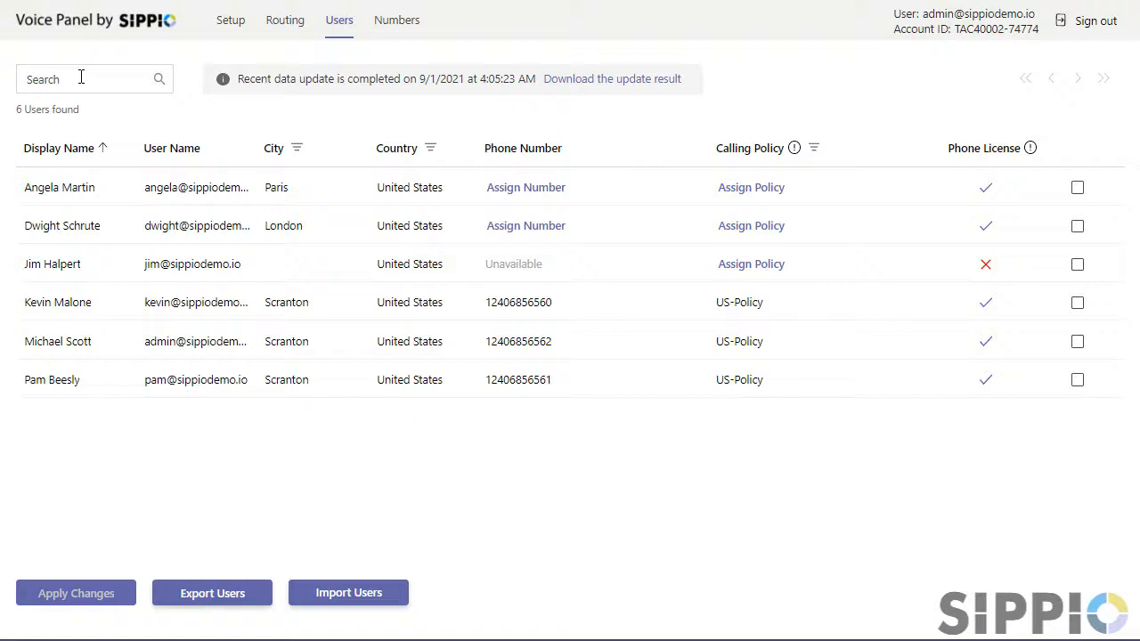
Sort the users list by display name in both directions and by user name, ending in ascending order.
left_click(53, 150)
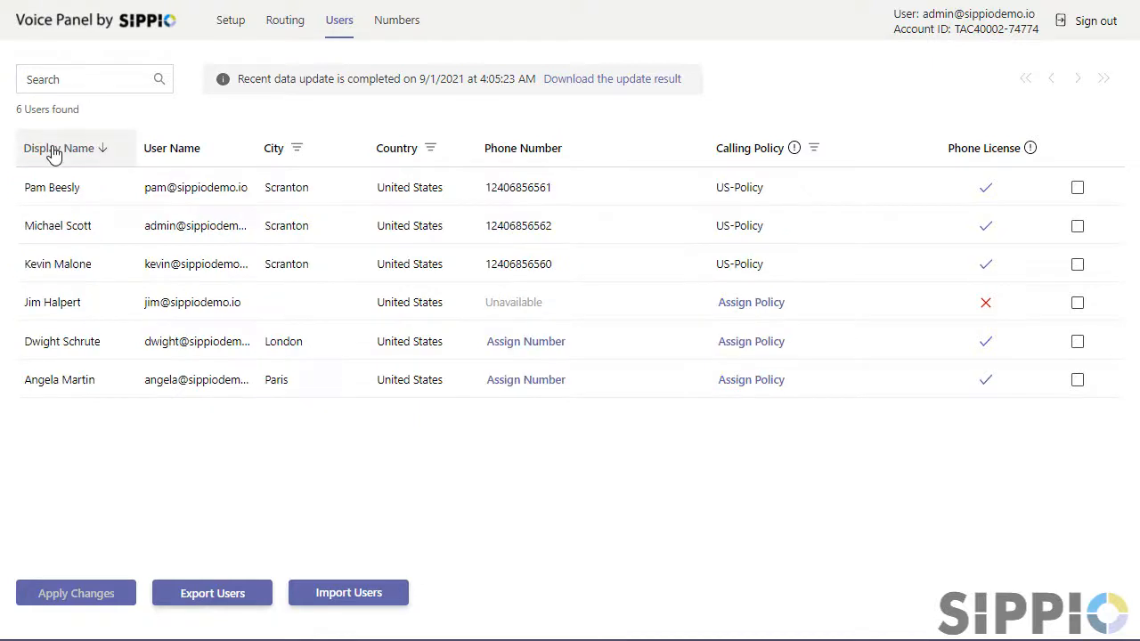
left_click(56, 150)
left_click(183, 150)
left_click(182, 150)
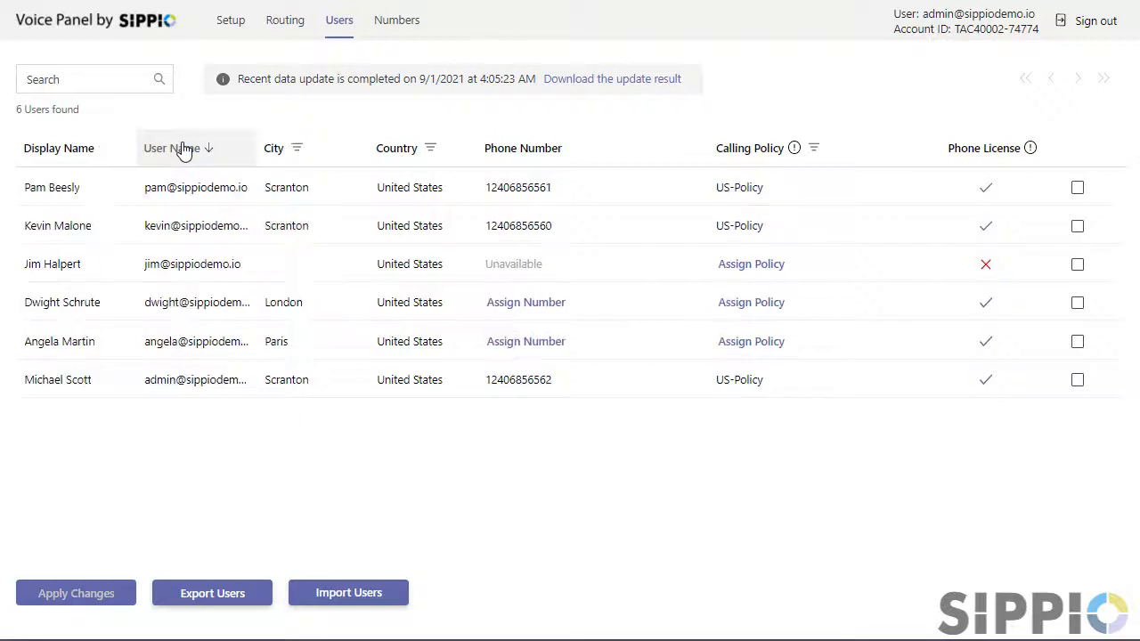
left_click(182, 149)
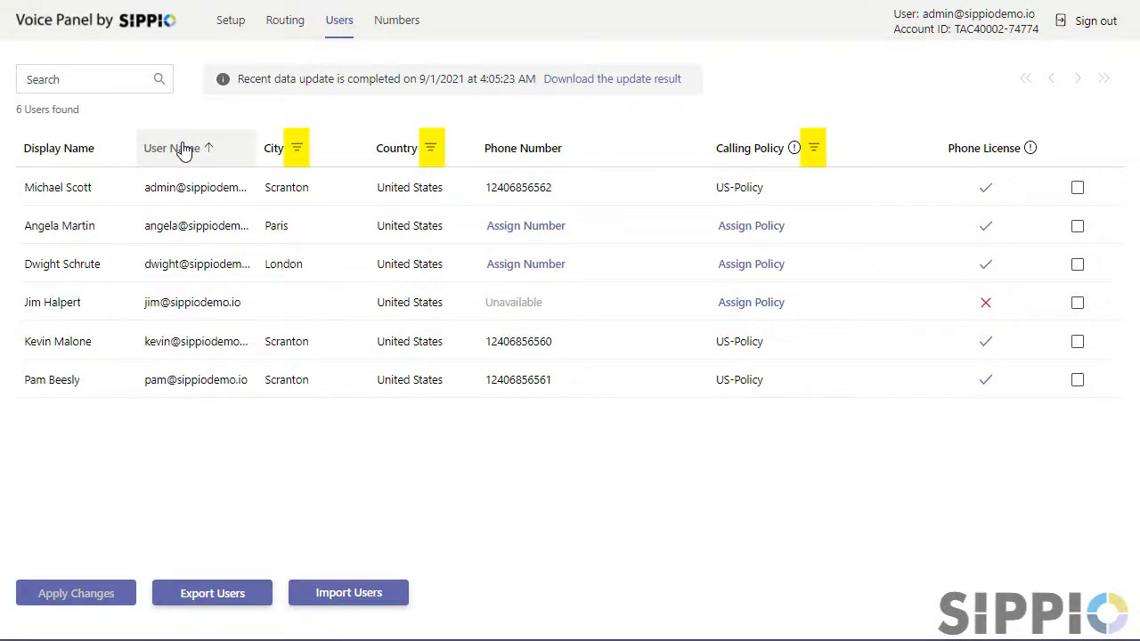
Filter the users list by the city Scranton and clear that filter.
left_click(299, 150)
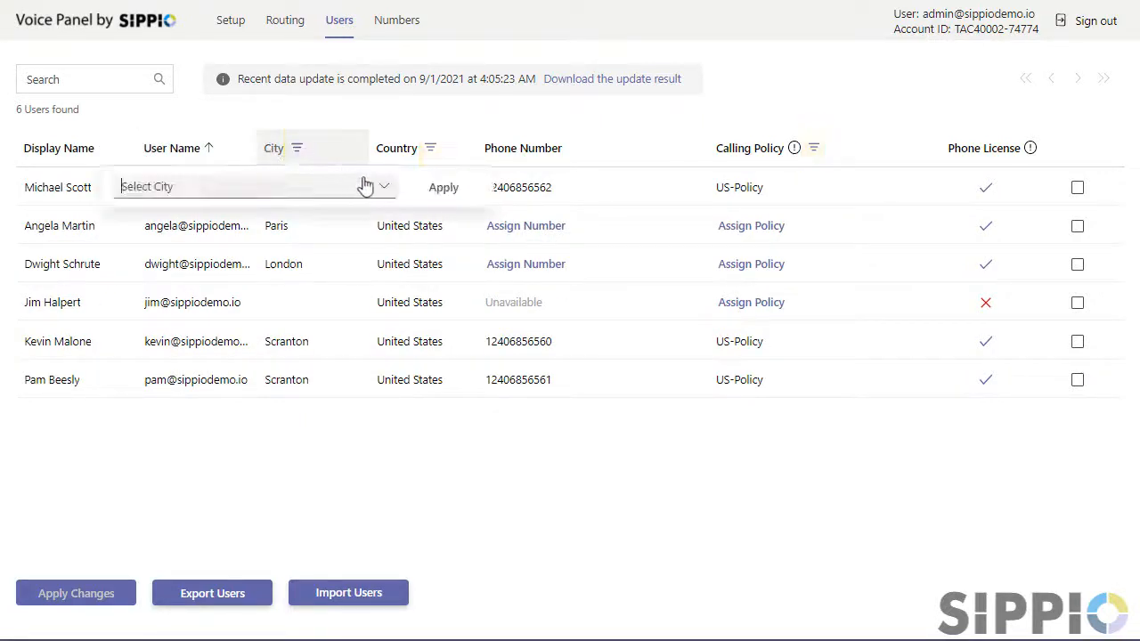
left_click(385, 190)
left_click(293, 261)
left_click(444, 187)
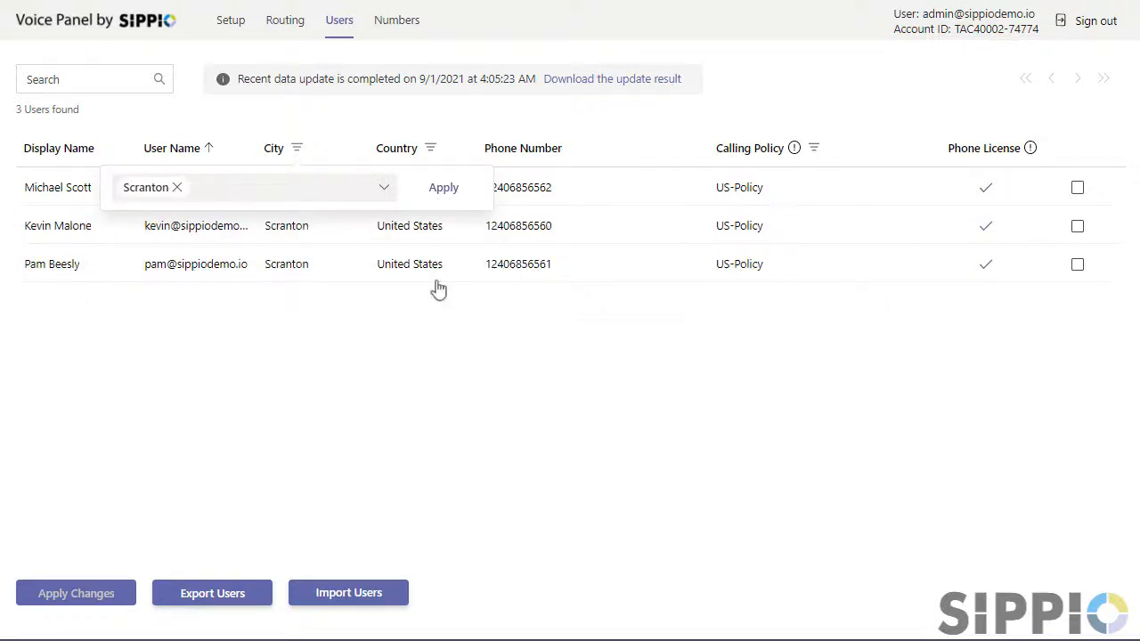
left_click(298, 149)
left_click(182, 186)
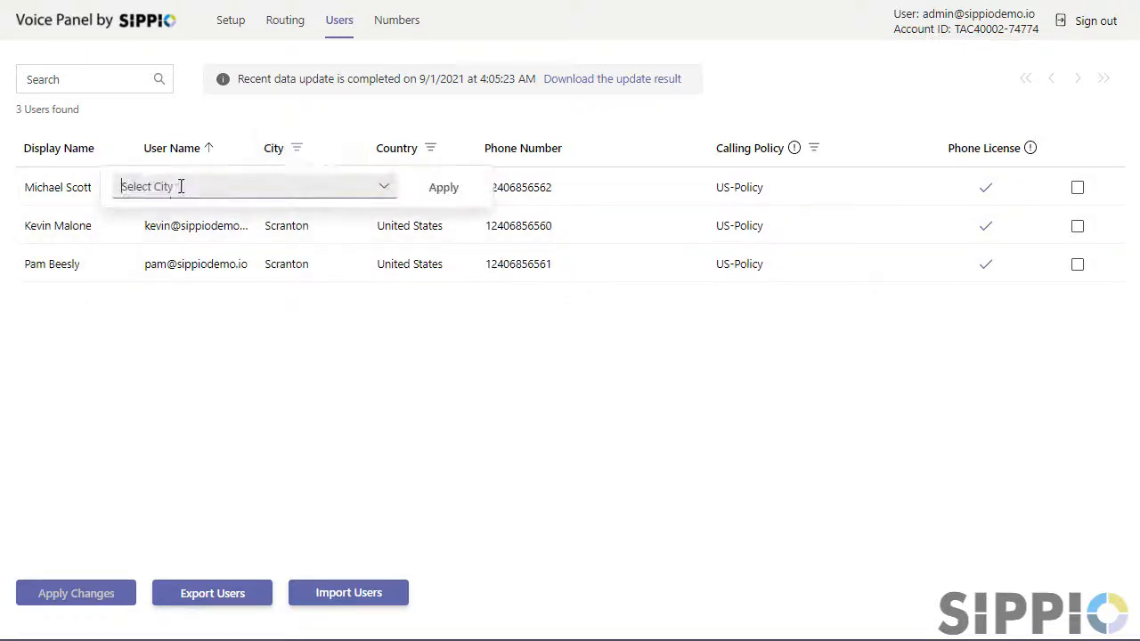
left_click(443, 189)
Filter the users list by calling policy to (Blanks), so only users without a policy are listed.
left_click(813, 149)
left_click(901, 189)
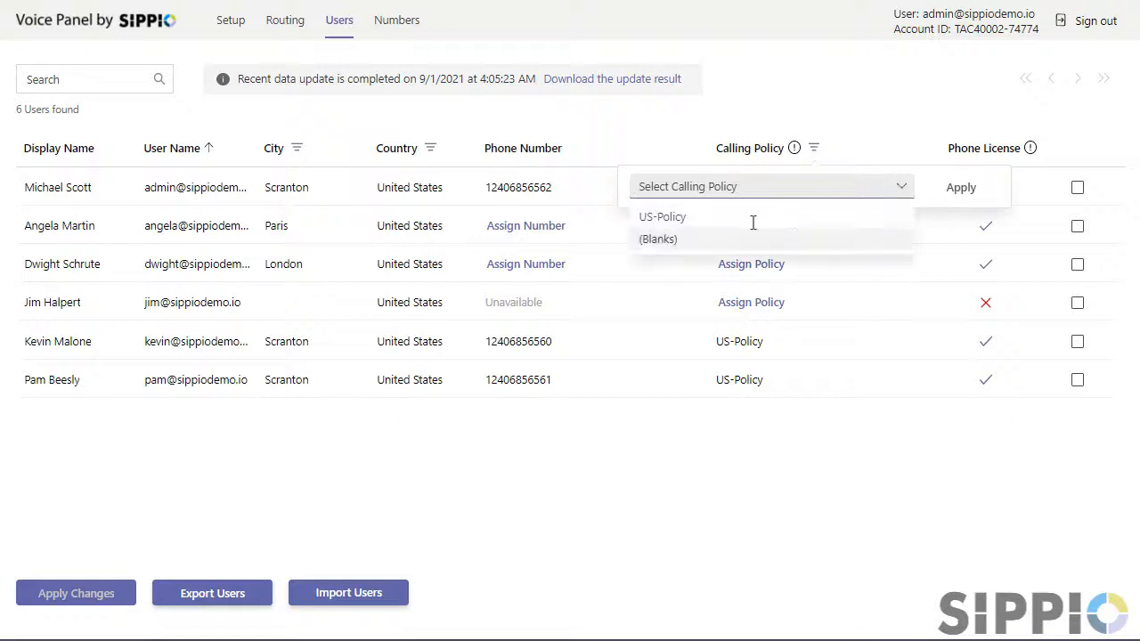
left_click(748, 234)
left_click(958, 189)
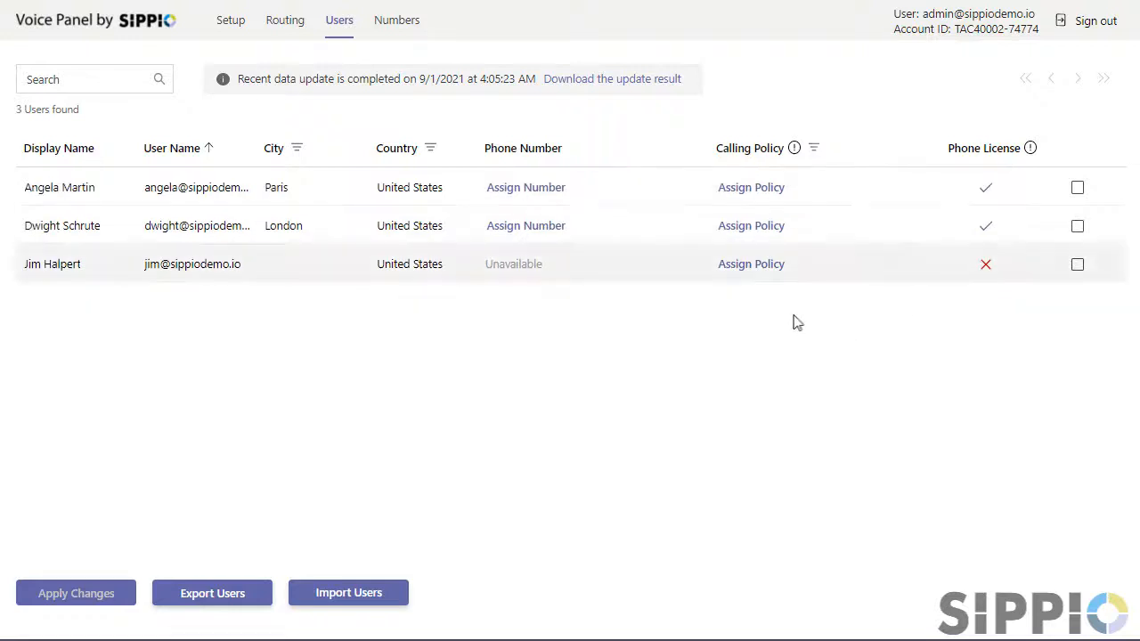
Assign the first available phone number and US-Policy to the London user, and apply the changes.
left_click(553, 228)
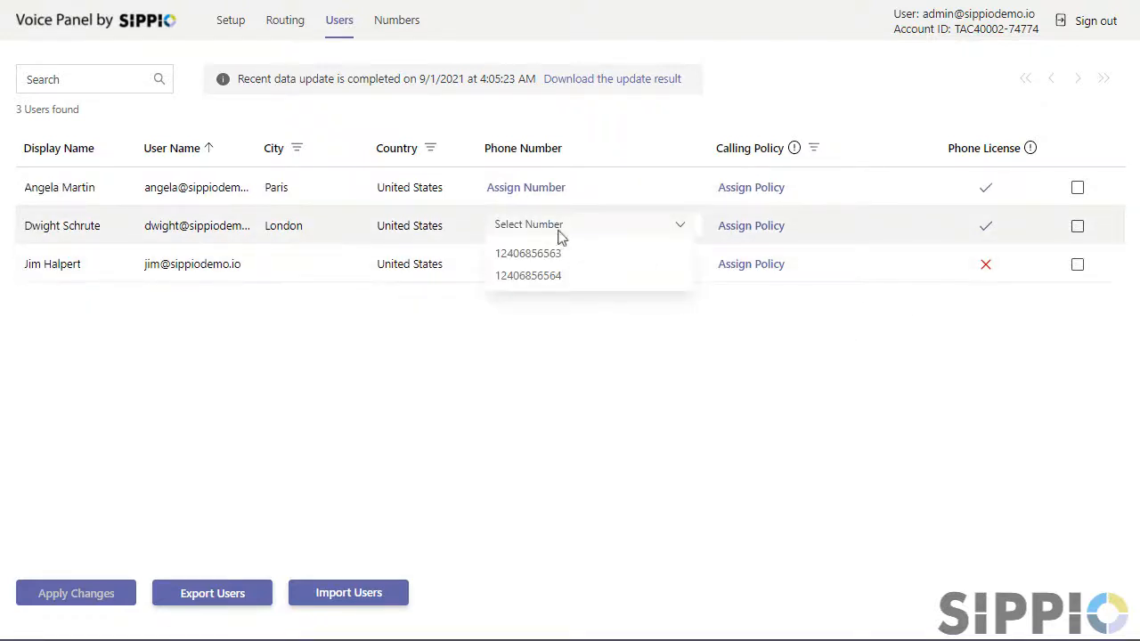
left_click(564, 257)
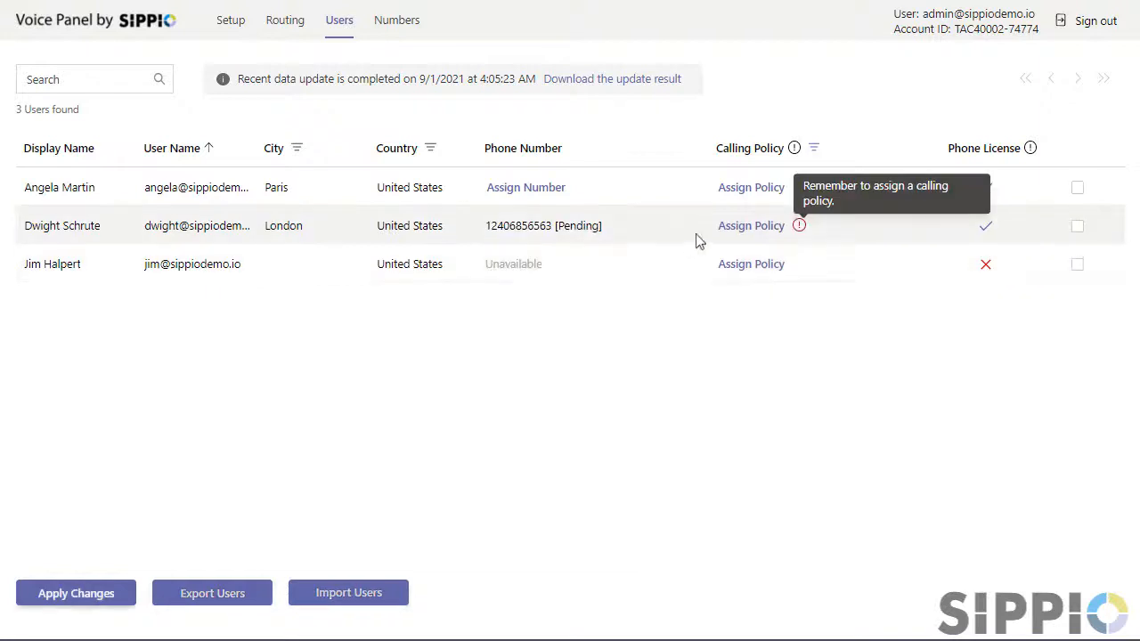
left_click(753, 231)
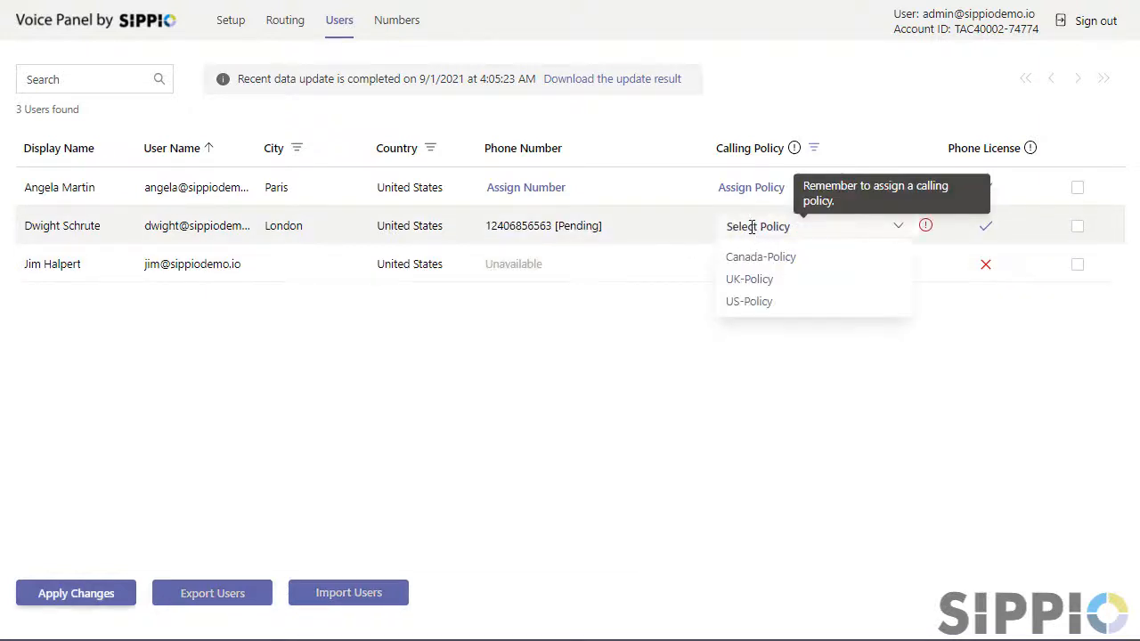
left_click(763, 301)
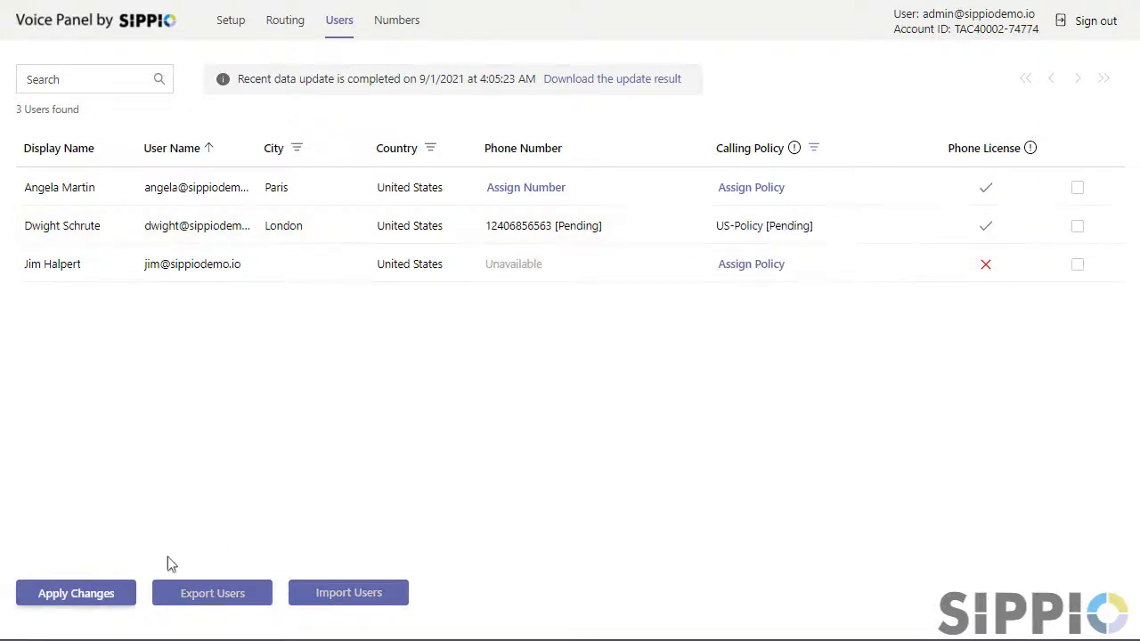
left_click(96, 595)
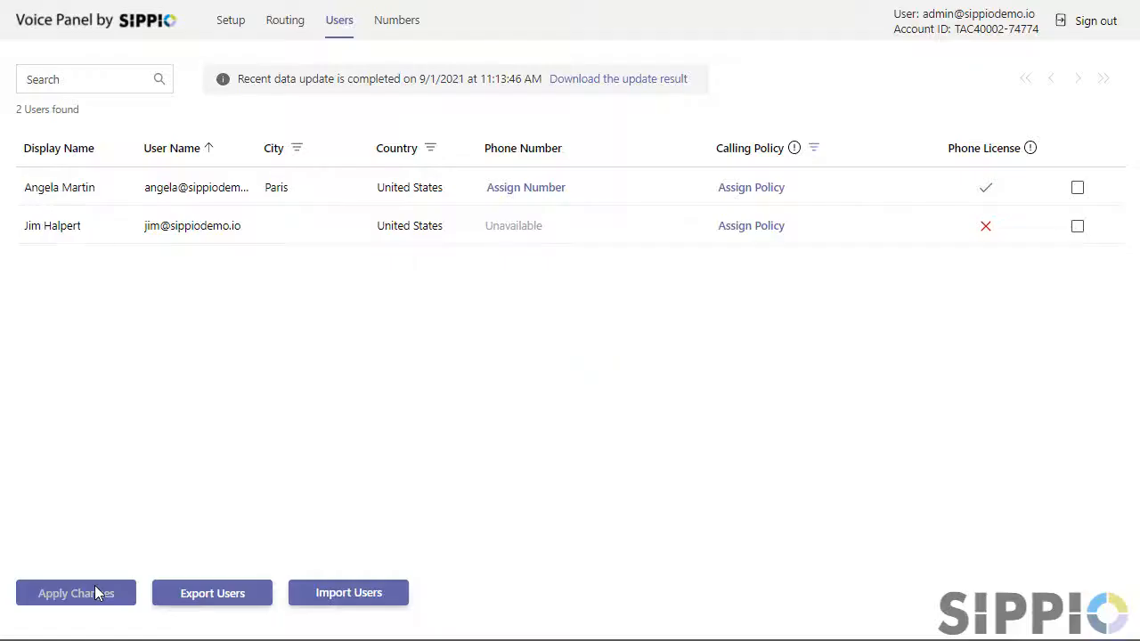
Remove the (Blanks) calling policy filter from the users list.
left_click(811, 148)
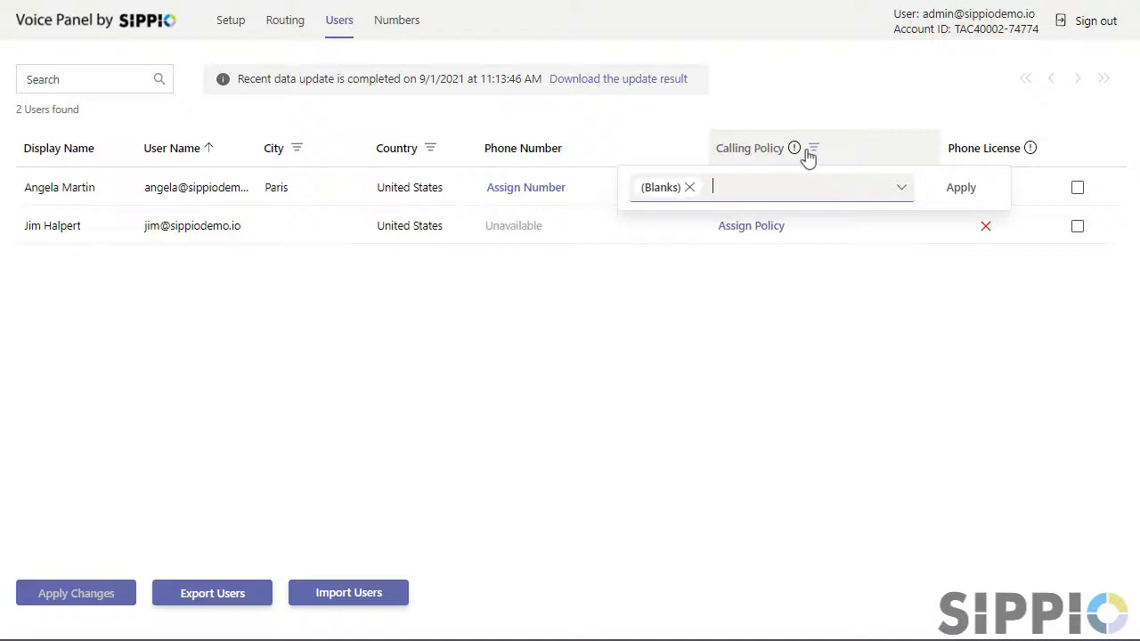
left_click(689, 187)
left_click(961, 189)
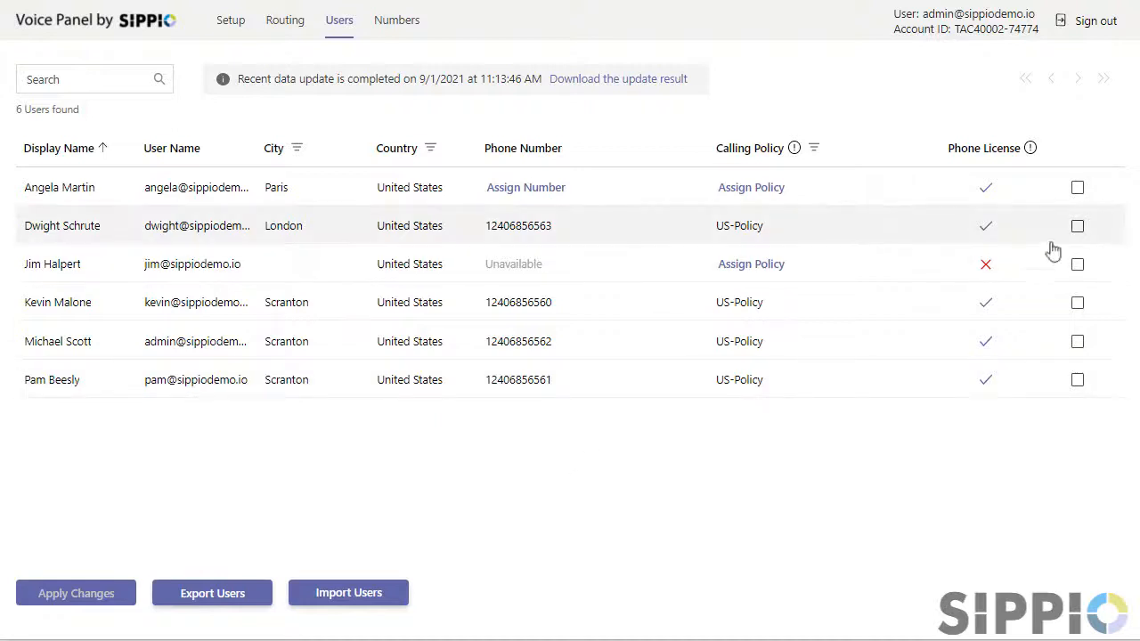
Update the calling policy of the four users who have US-Policy to Canada-Policy and save it.
left_click(1078, 226)
left_click(1078, 303)
left_click(1077, 342)
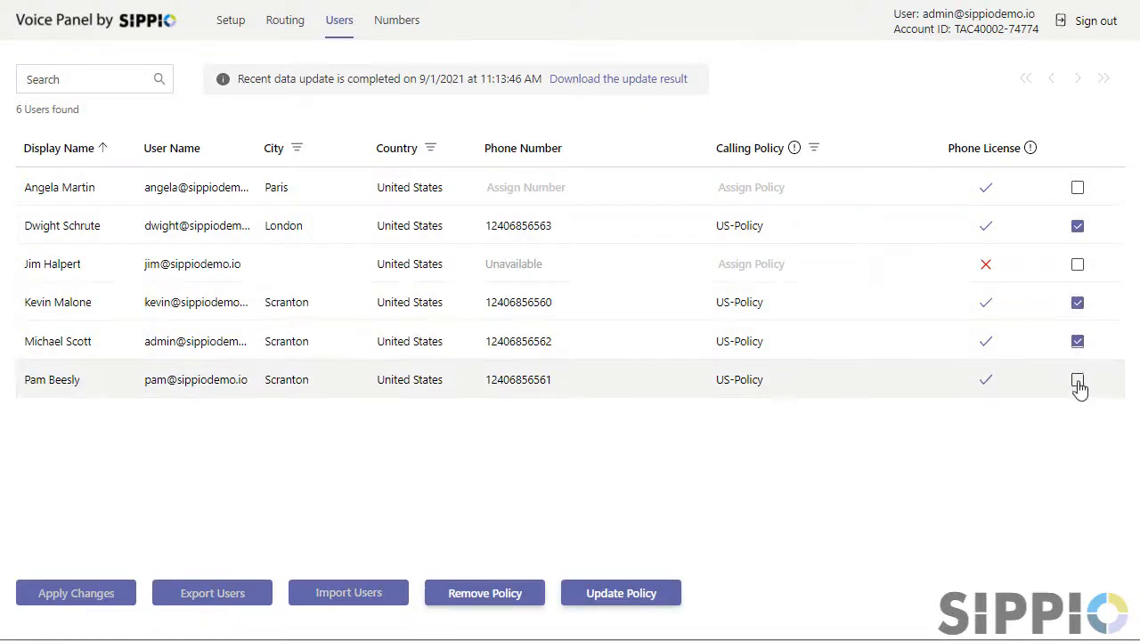
left_click(1078, 380)
left_click(643, 595)
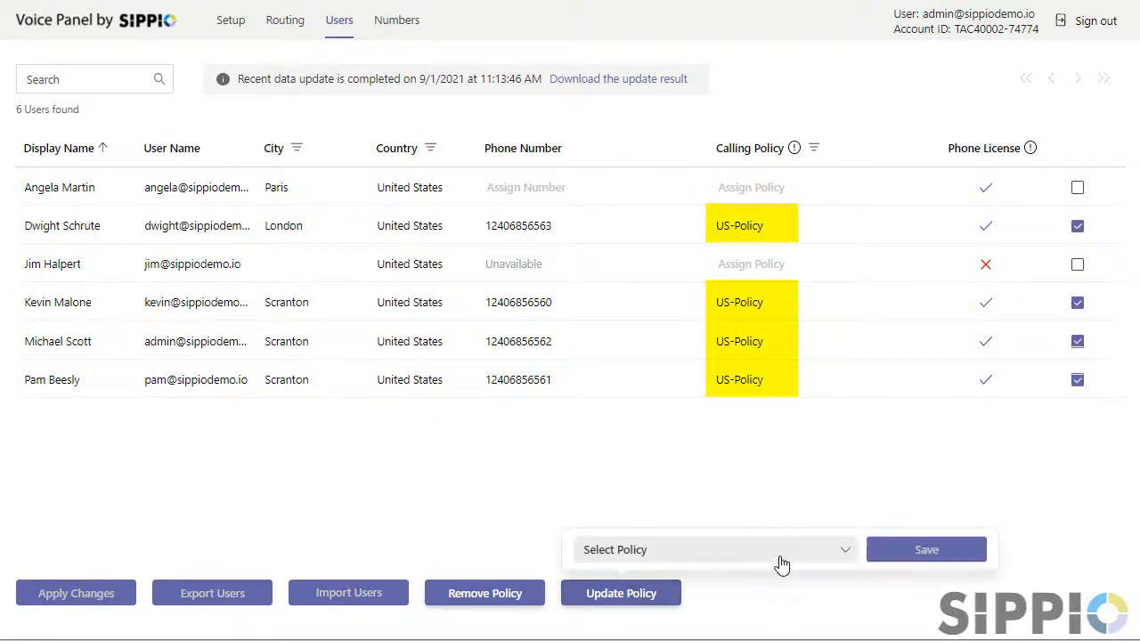
left_click(844, 549)
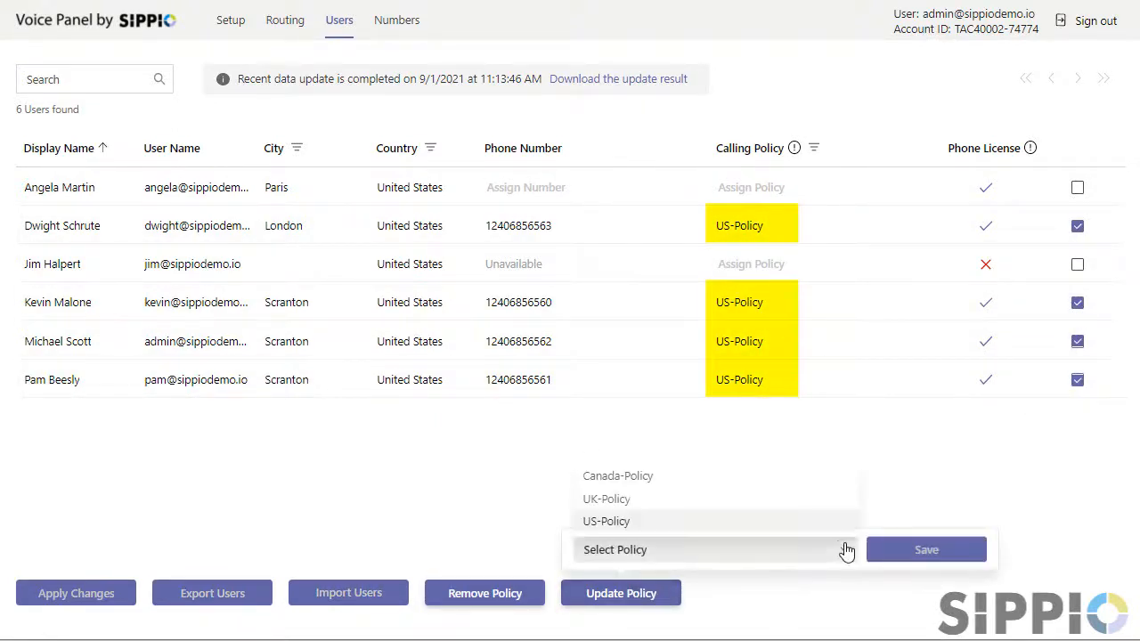
left_click(651, 475)
left_click(924, 552)
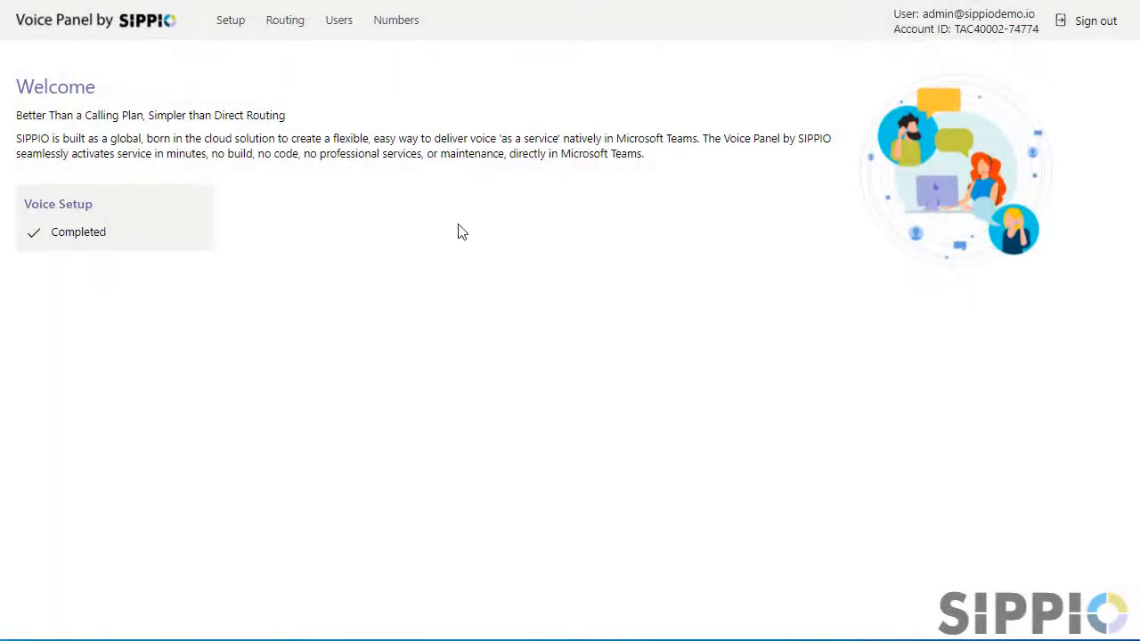
In Calling Services, assign the first available phone number and US-Policy to the Sales call queue, and apply the changes.
left_click(340, 21)
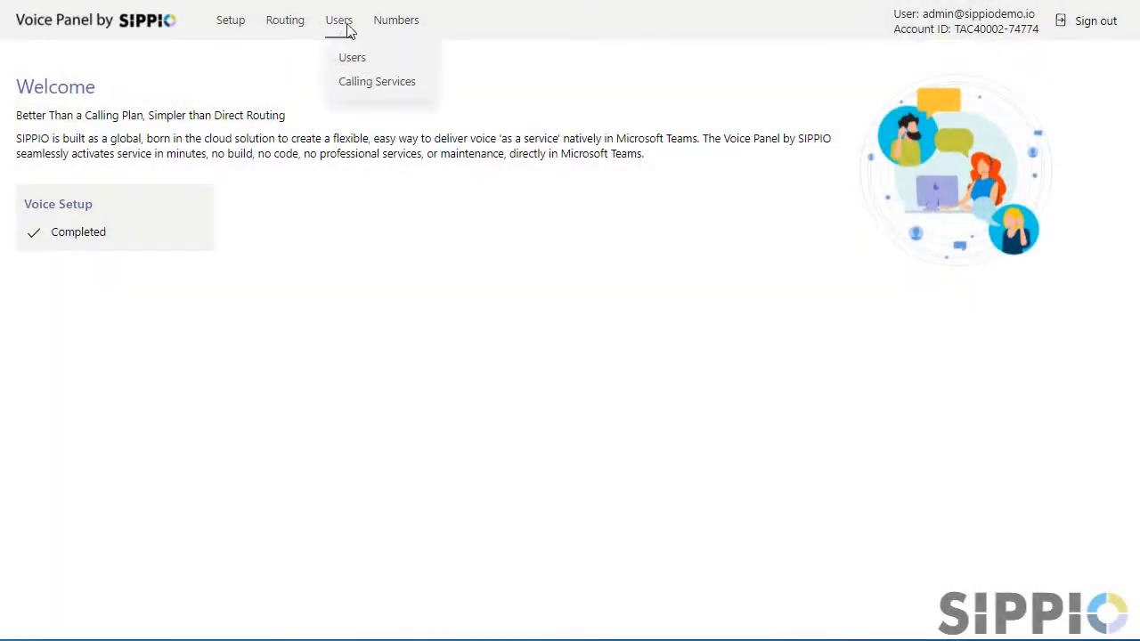
left_click(366, 89)
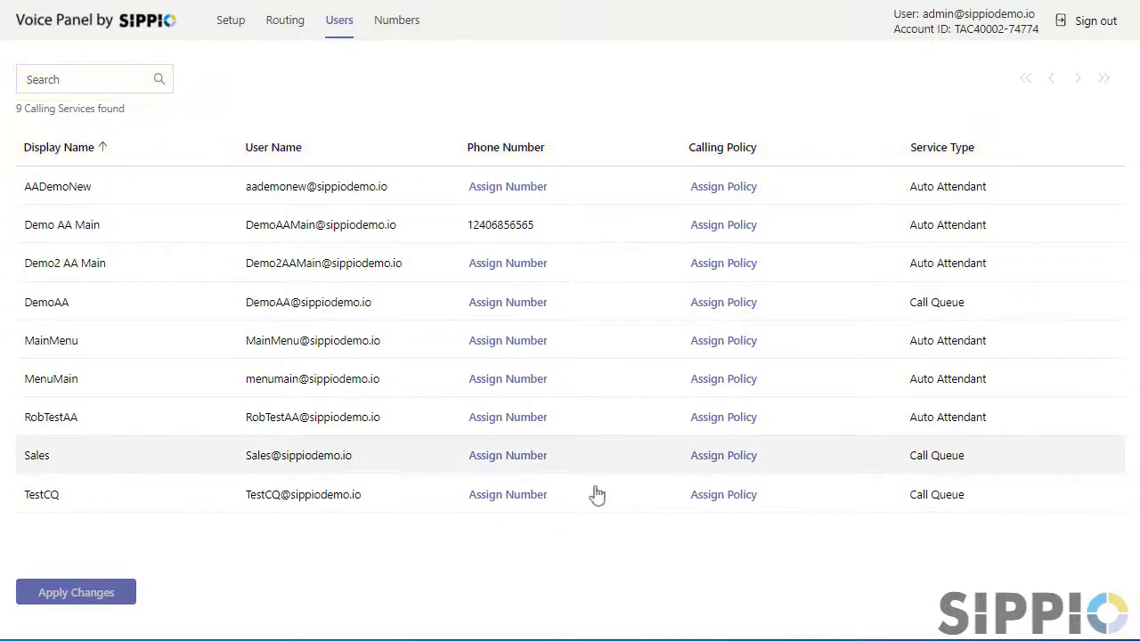
left_click(527, 462)
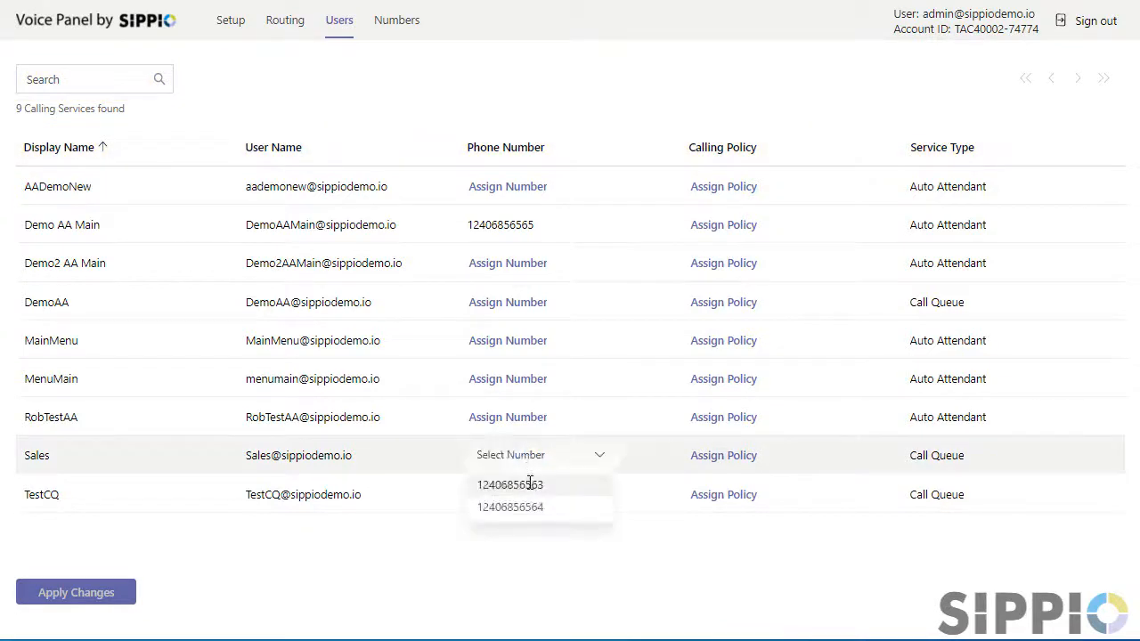
left_click(528, 482)
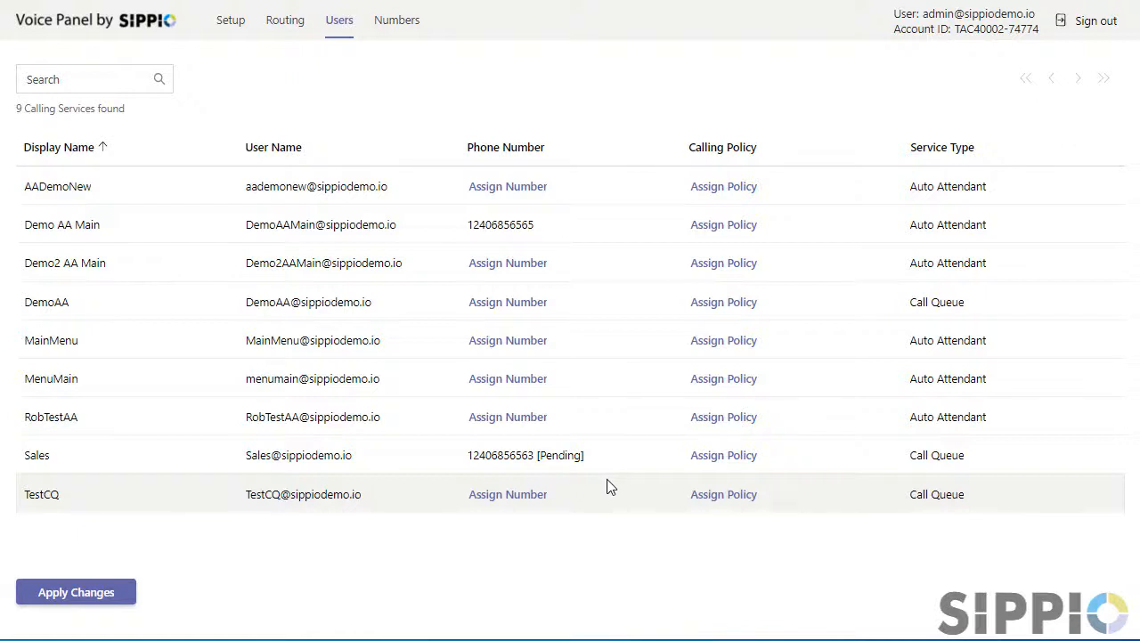
left_click(725, 457)
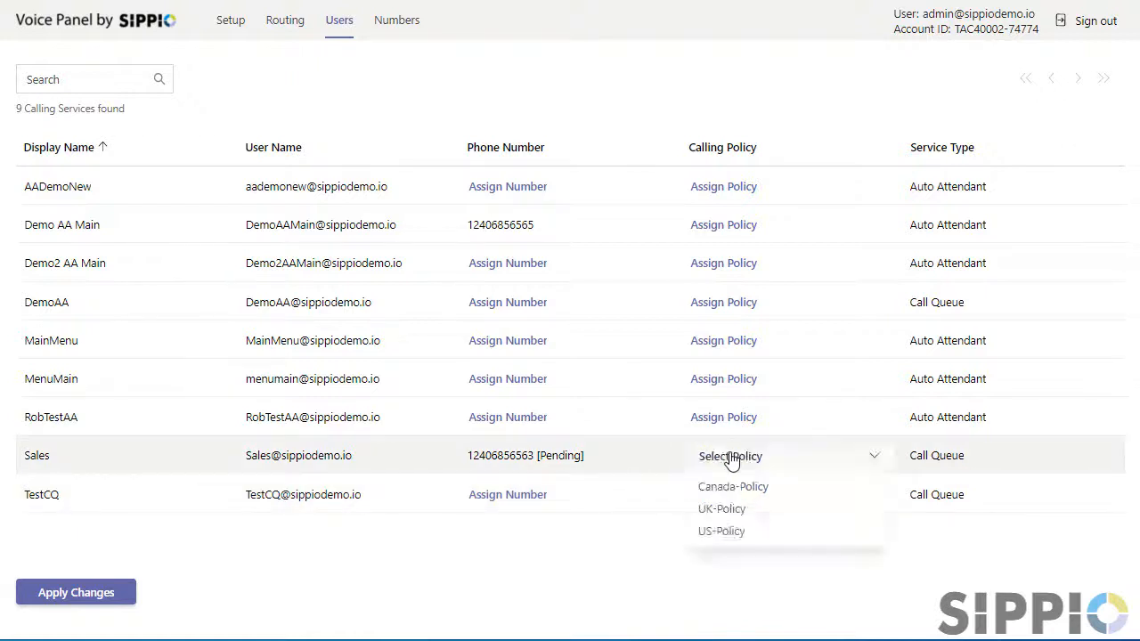
left_click(739, 531)
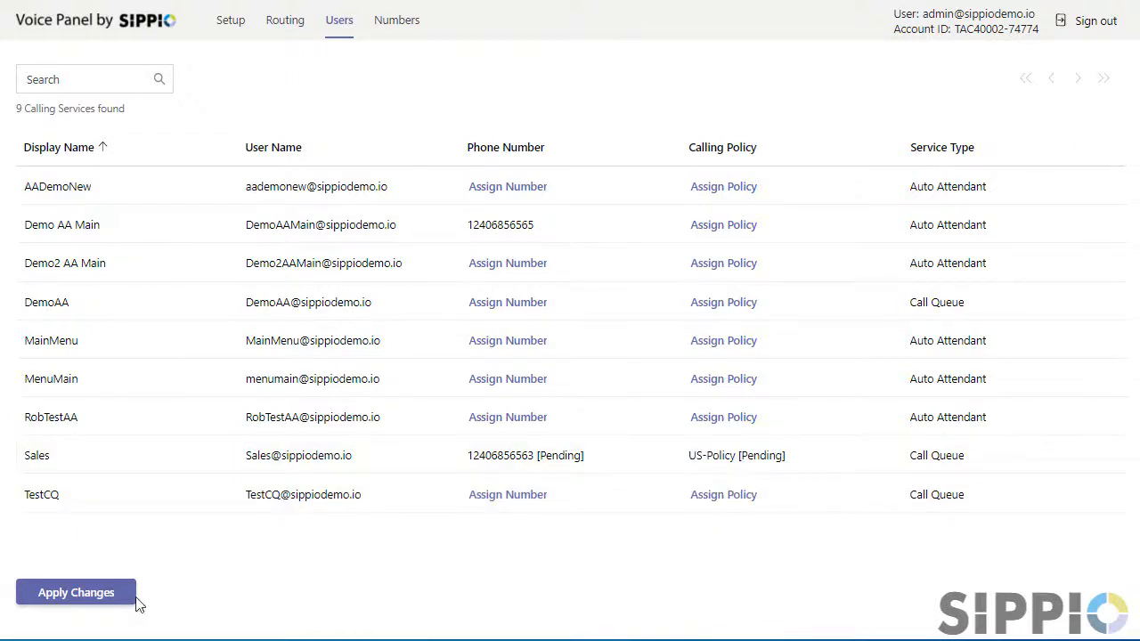
left_click(93, 598)
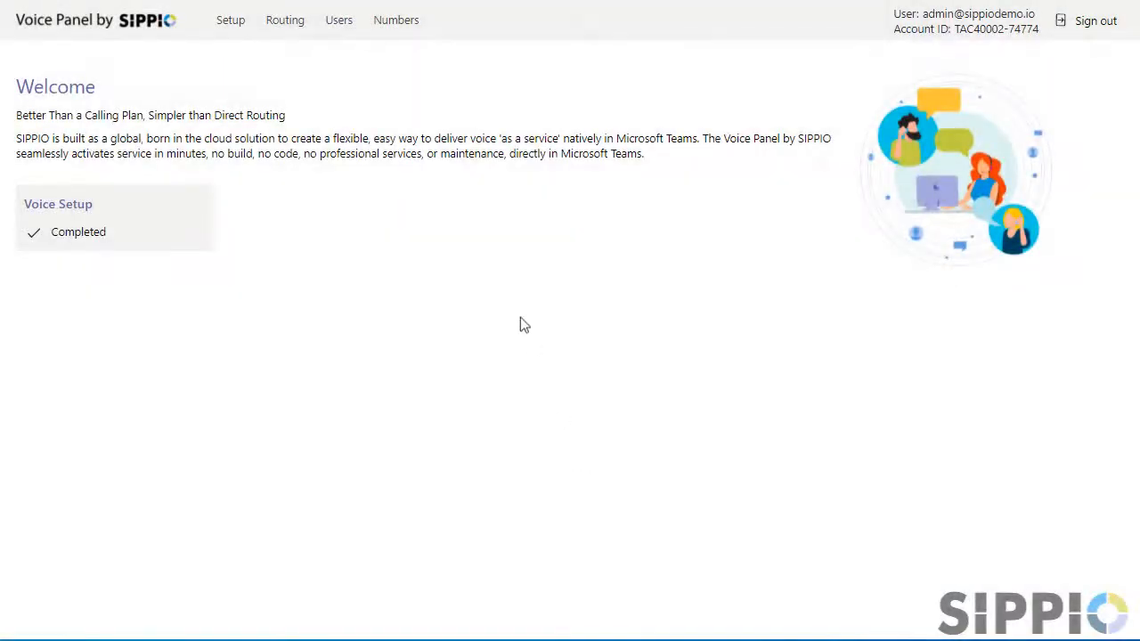
Add a number to the inventory, entering its phone number, user name Elevator Emgcy Phone, status Assigned and Reserved No.
left_click(399, 26)
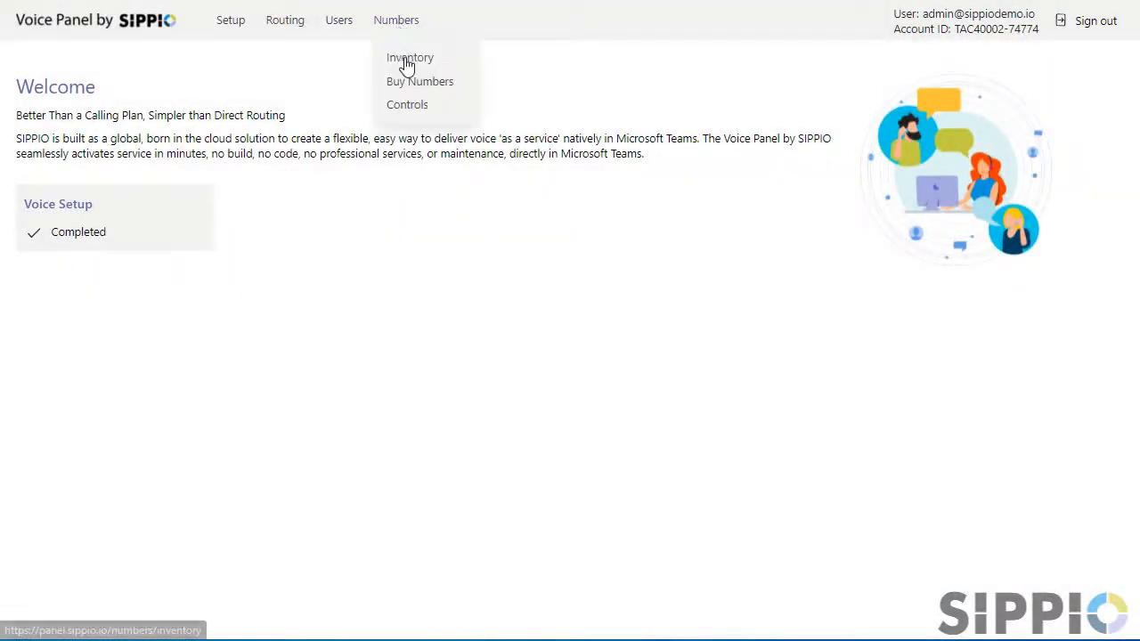
left_click(406, 63)
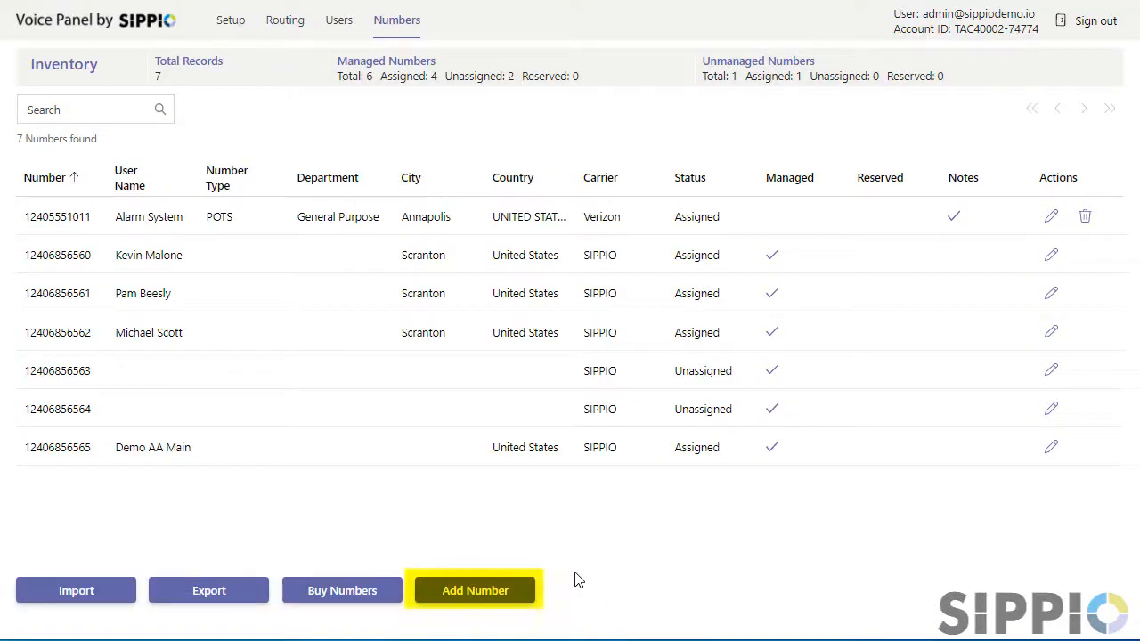
left_click(491, 600)
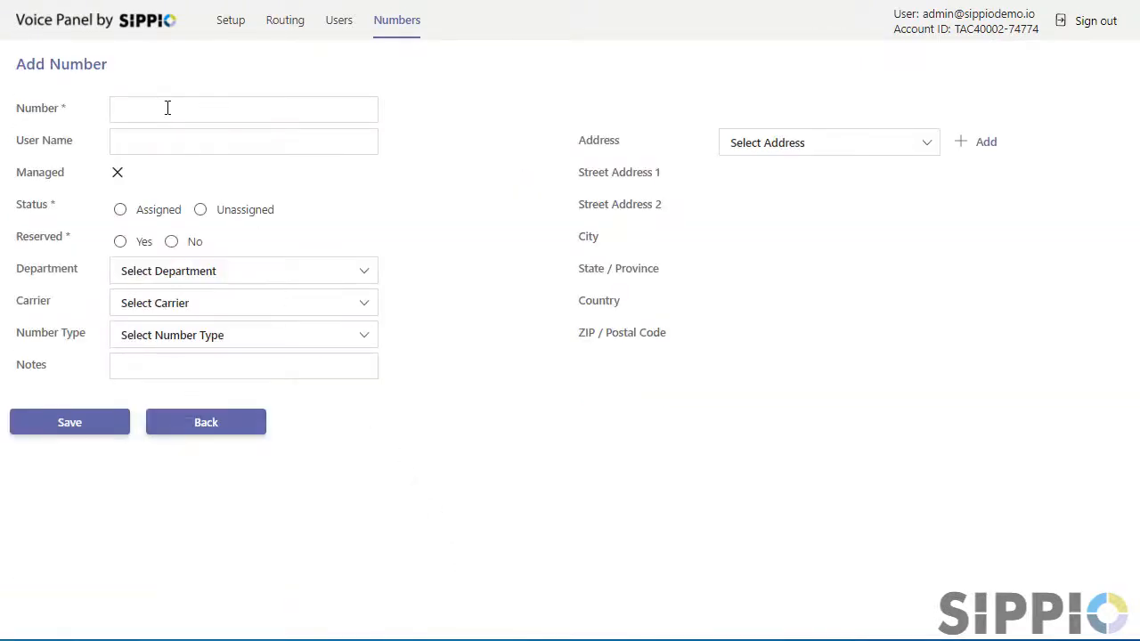
left_click(167, 108)
type("12405551012")
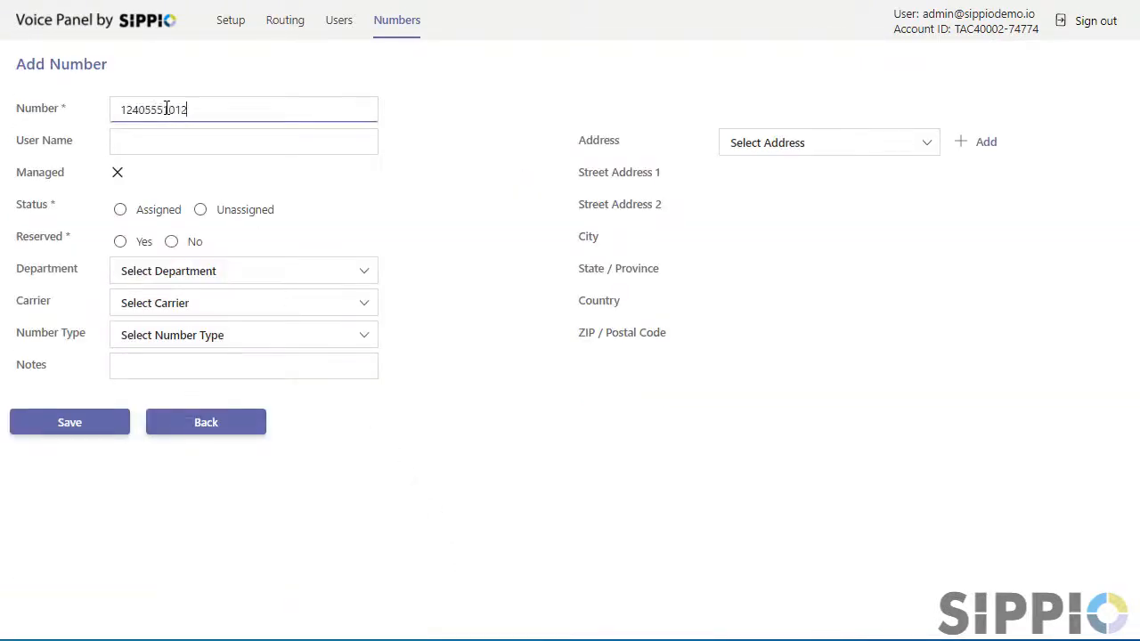
left_click(177, 141)
type("Elevator Emgcy Phone")
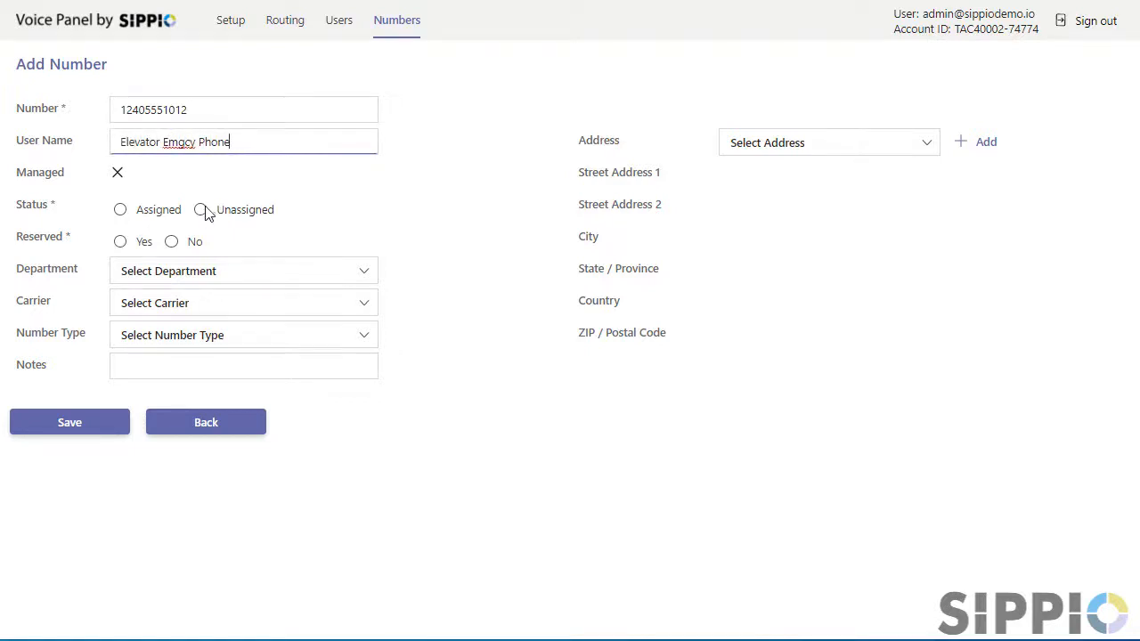
left_click(160, 218)
left_click(171, 242)
Set the new number's department to General Purpose, carrier to Verizon, number type to POTS and notes to West Elevator.
left_click(189, 271)
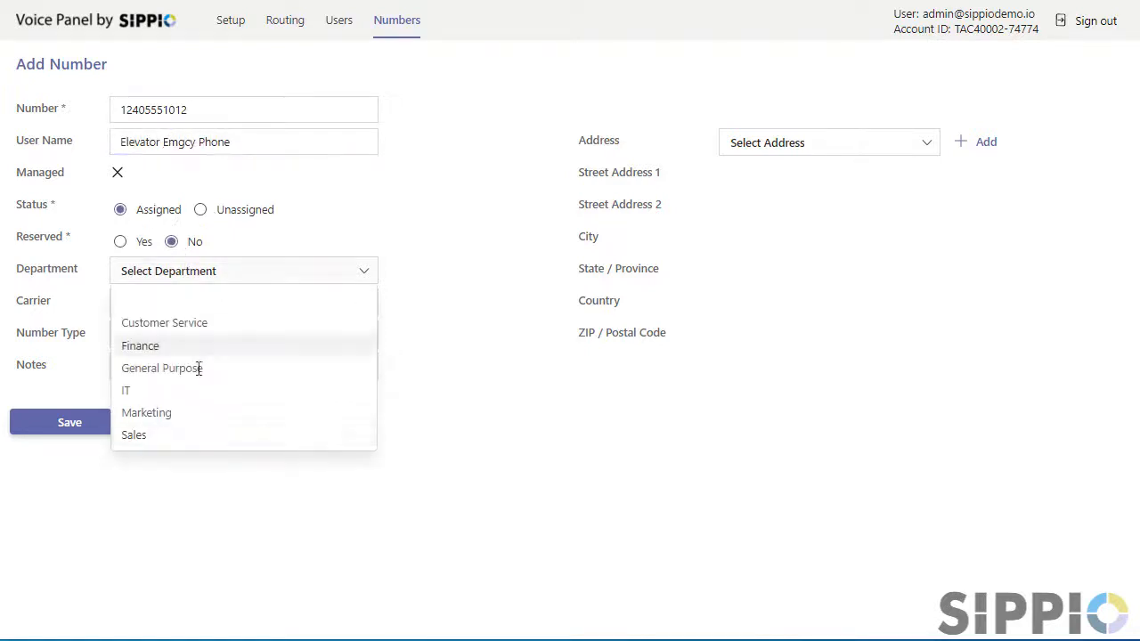
left_click(199, 368)
left_click(211, 306)
left_click(178, 466)
left_click(201, 337)
left_click(165, 432)
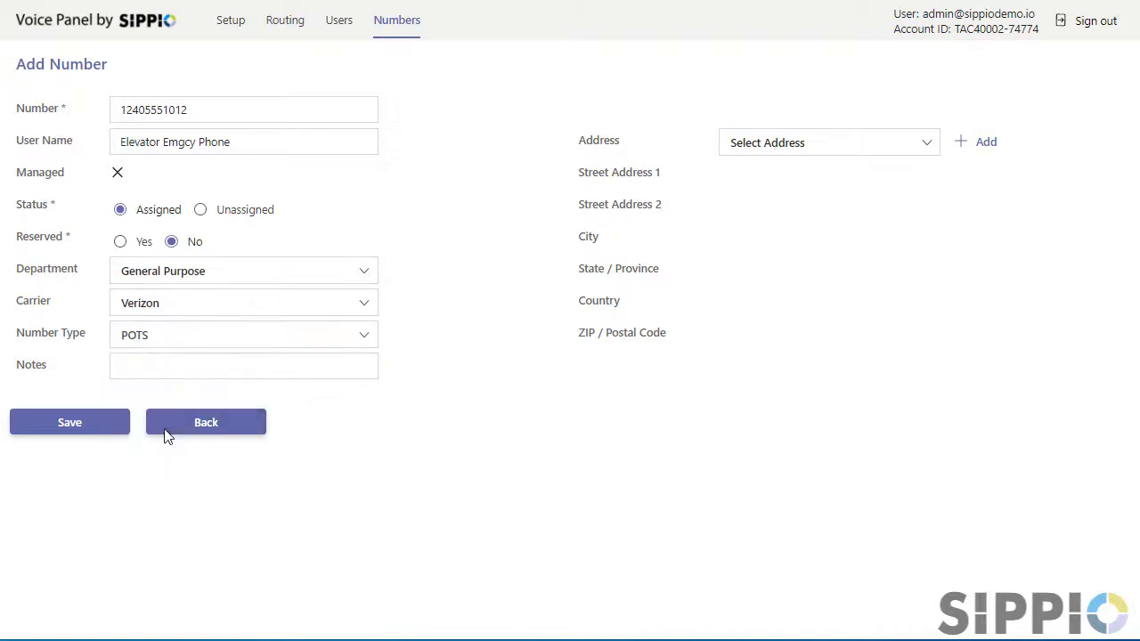
left_click(158, 372)
type("West Elevator")
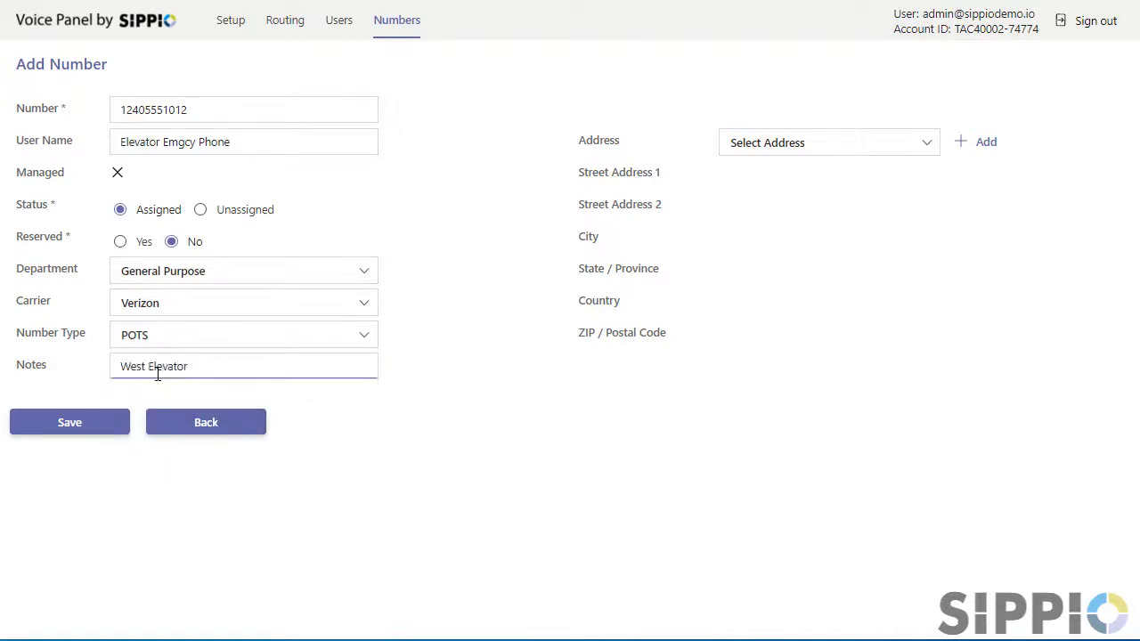
Select the saved address for the new elevator phone number and save the record.
left_click(869, 150)
left_click(911, 197)
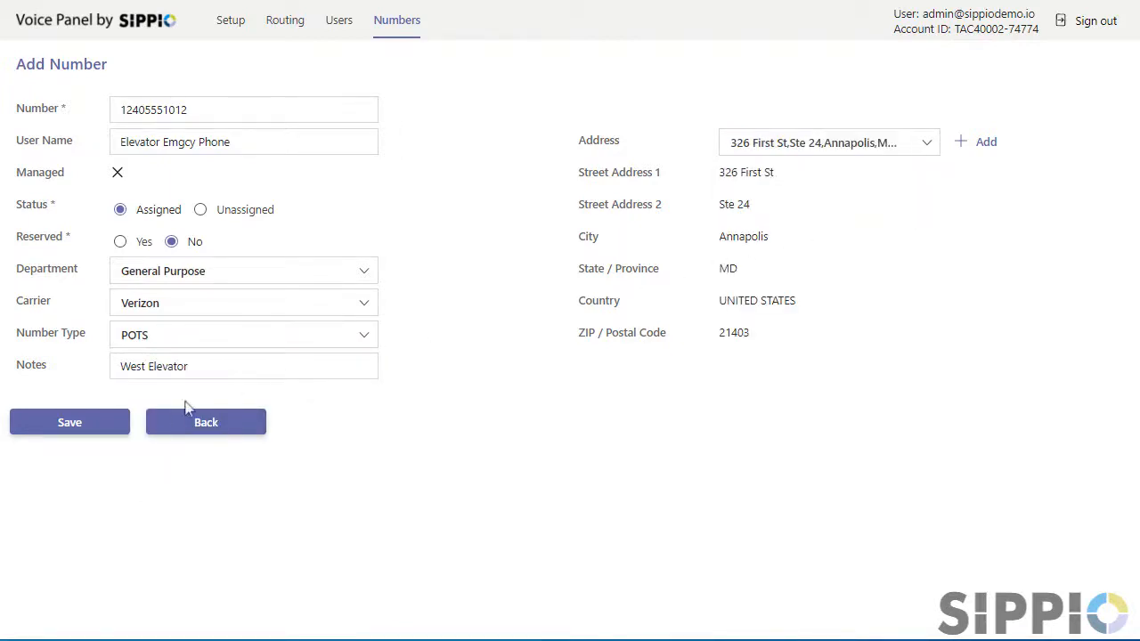
left_click(91, 435)
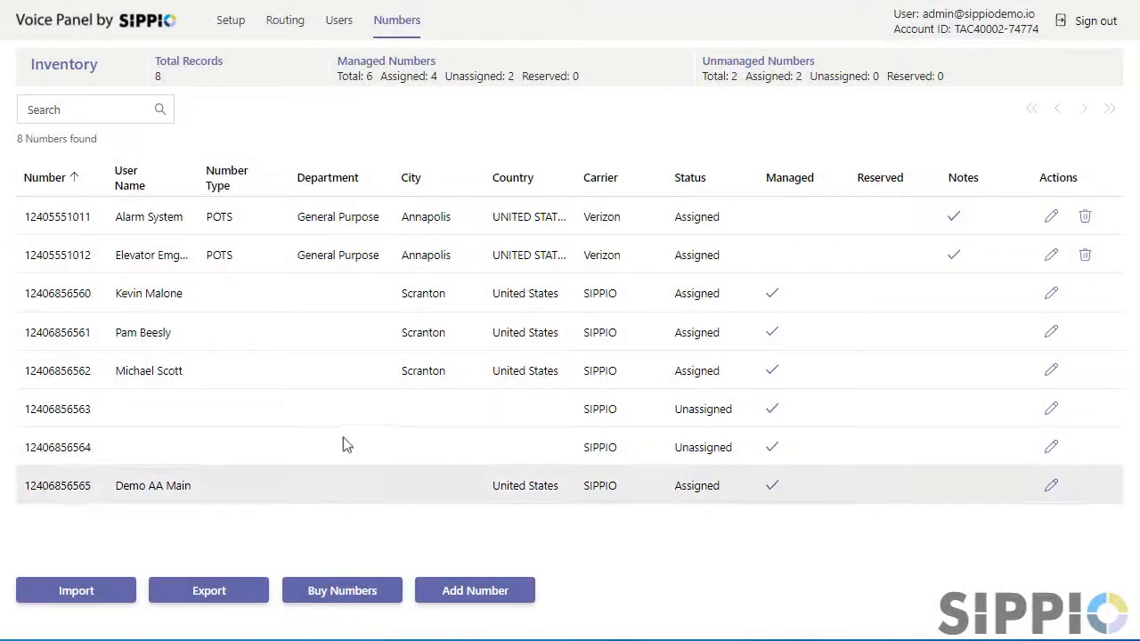
Mark the first unassigned number in the inventory as reserved, save it, and leave the number's edit page.
left_click(1053, 412)
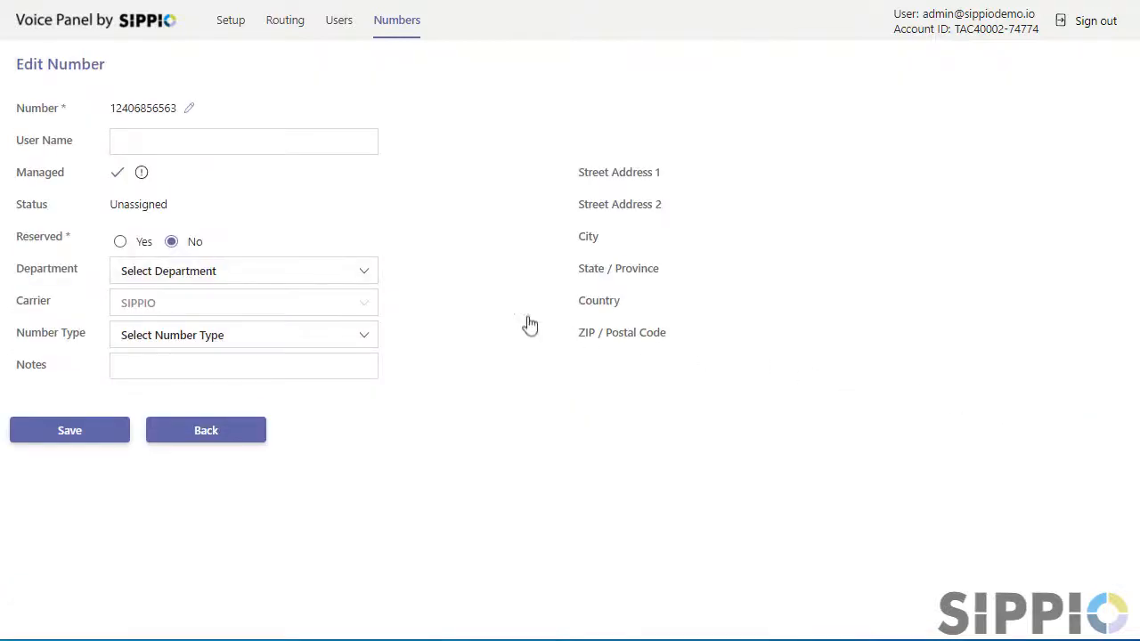
left_click(121, 245)
left_click(98, 436)
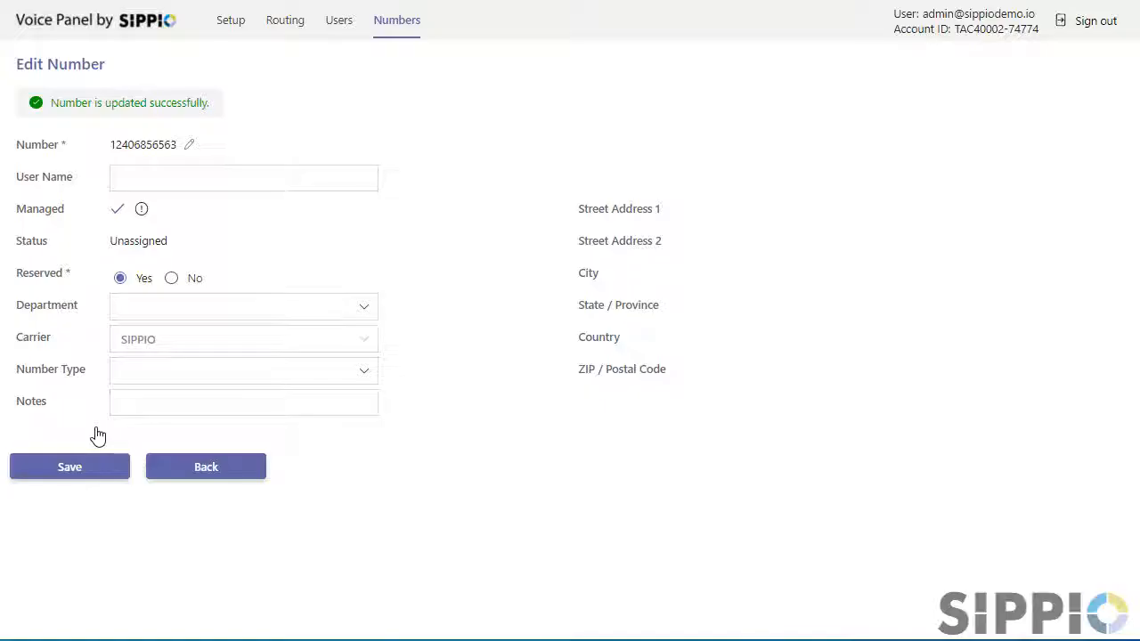
left_click(187, 466)
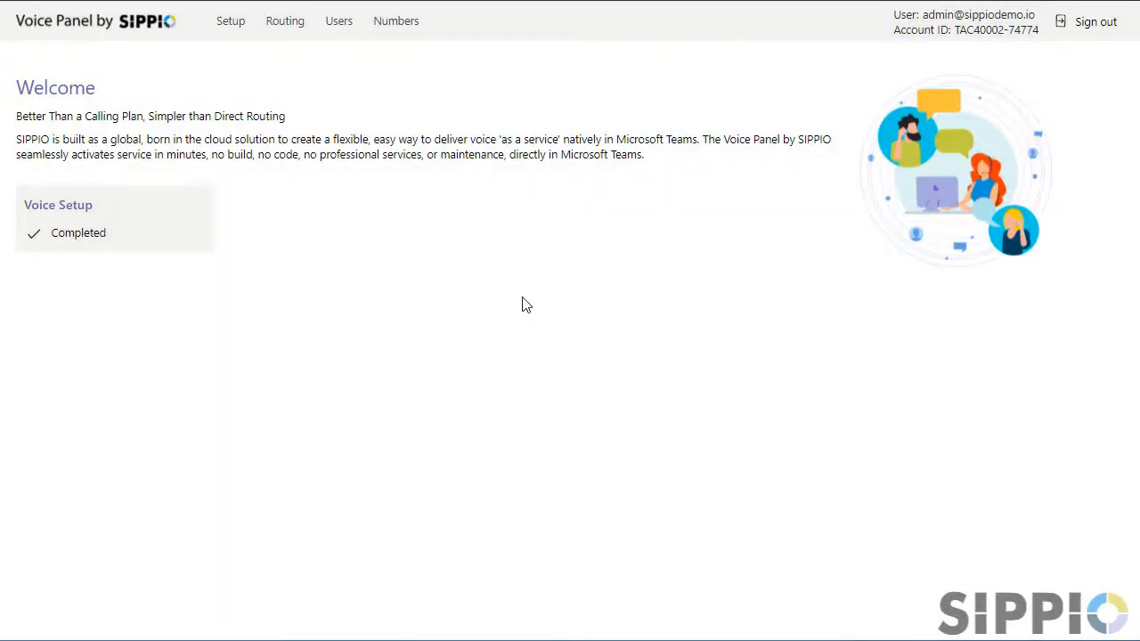
Set up a number purchase for United States, number type Local, with quantity 10 and 10 consecutive numbers.
left_click(406, 29)
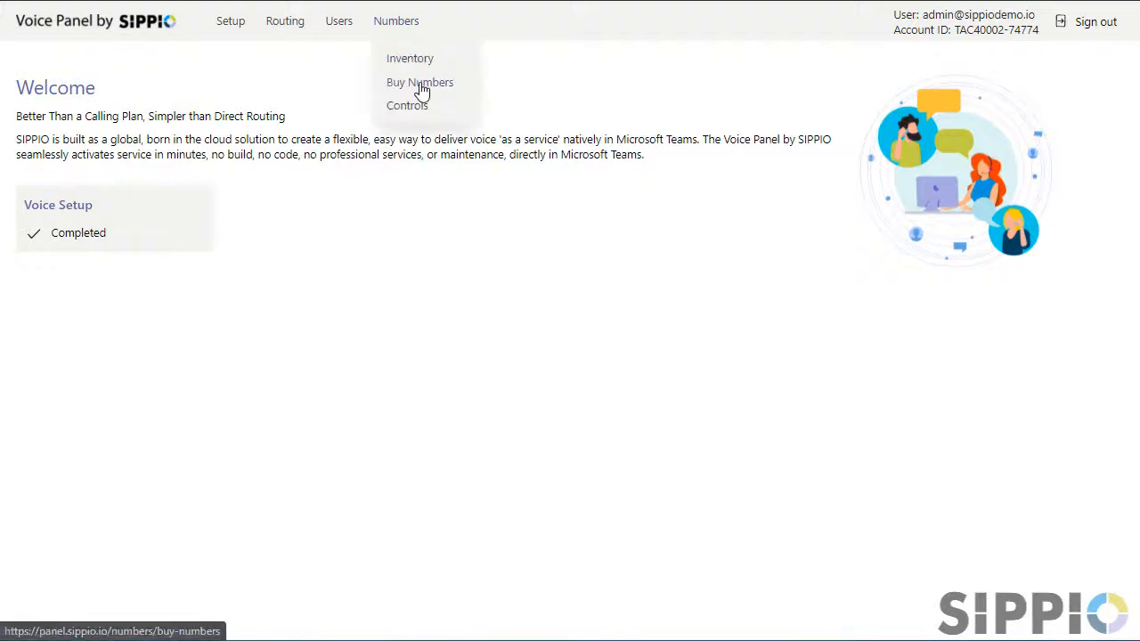
left_click(421, 87)
left_click(346, 118)
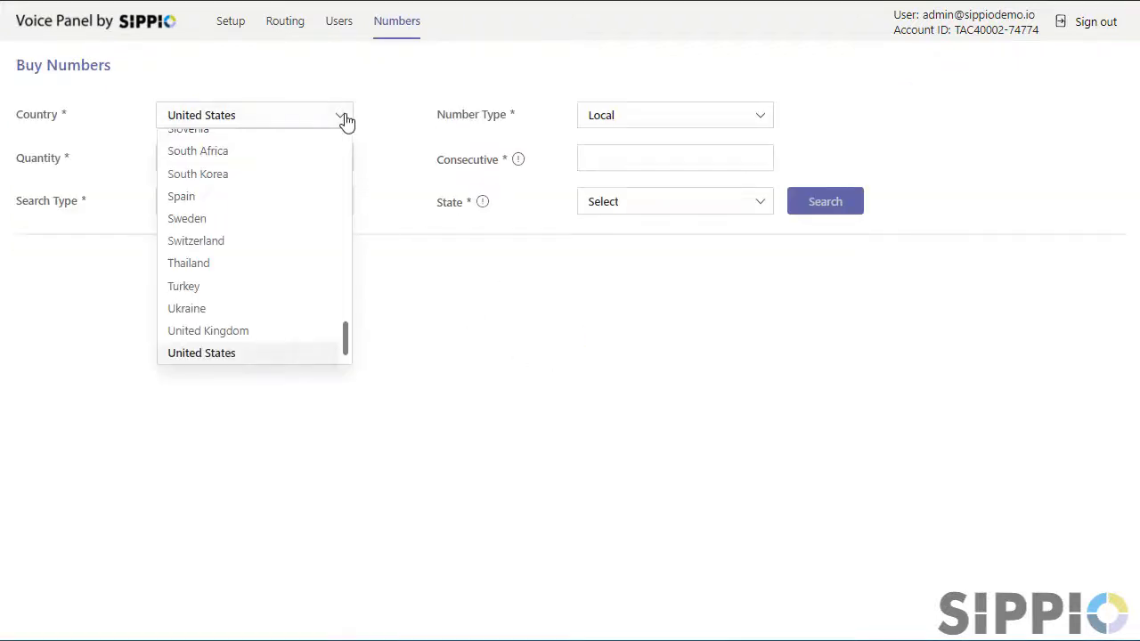
left_click(277, 355)
left_click(766, 123)
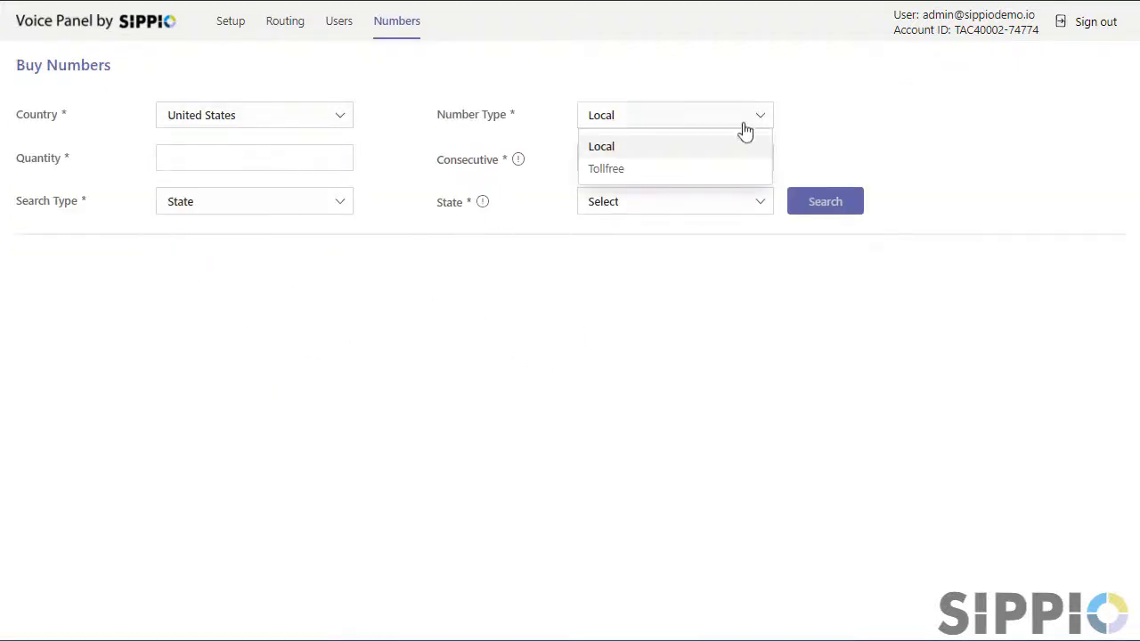
left_click(656, 149)
left_click(193, 156)
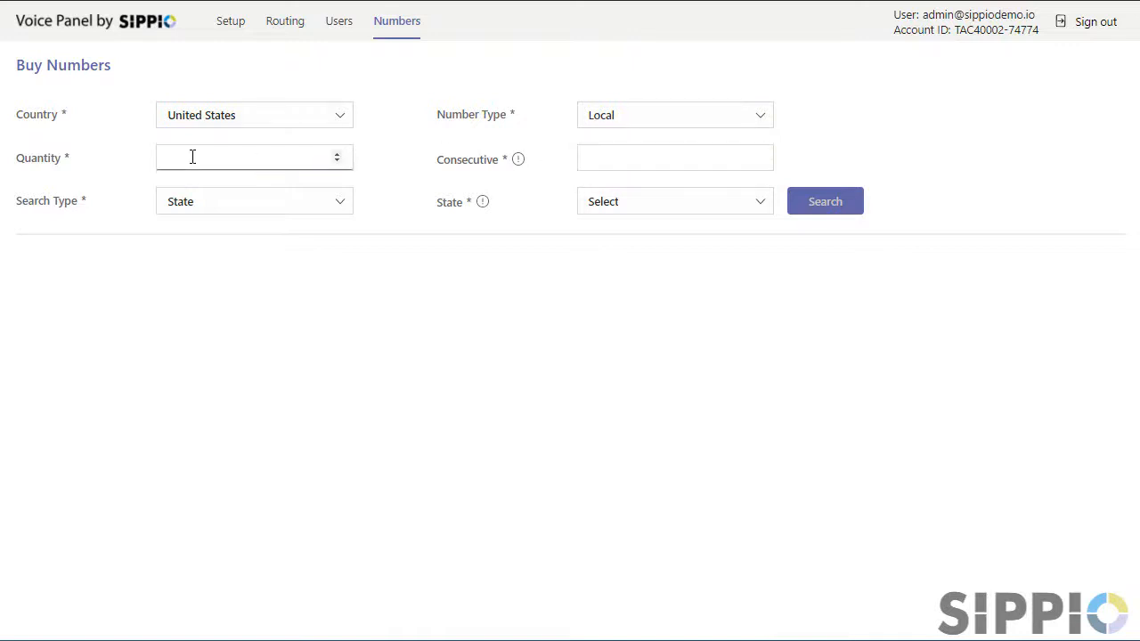
left_click(723, 157)
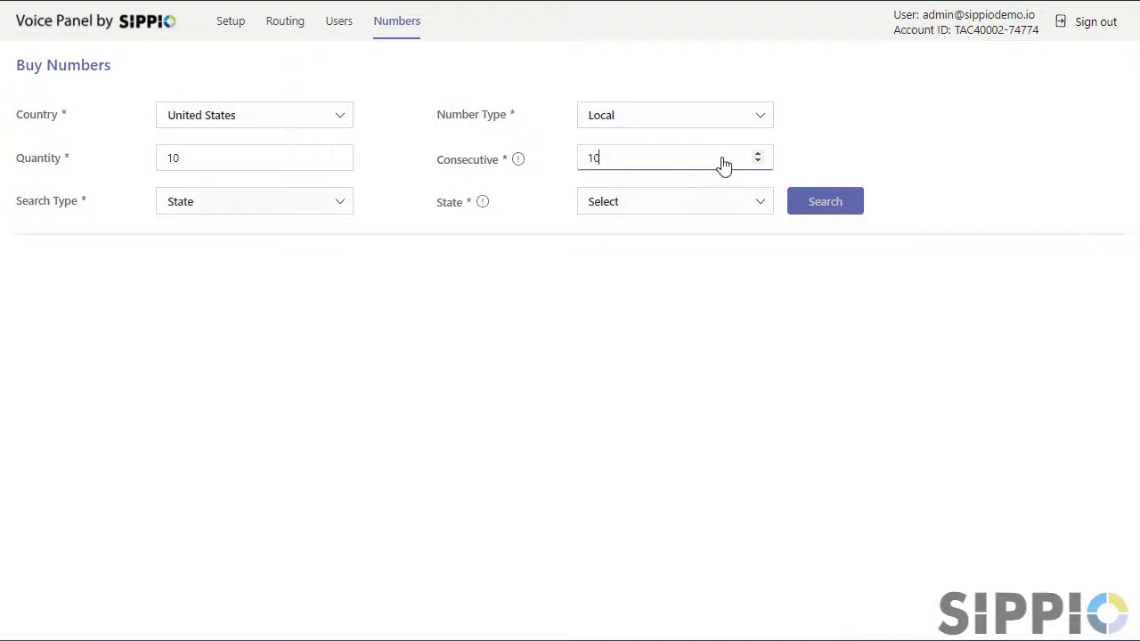
Choose Maryland as the state and search for available numbers to buy.
left_click(758, 206)
scroll(692, 298, "up", 8)
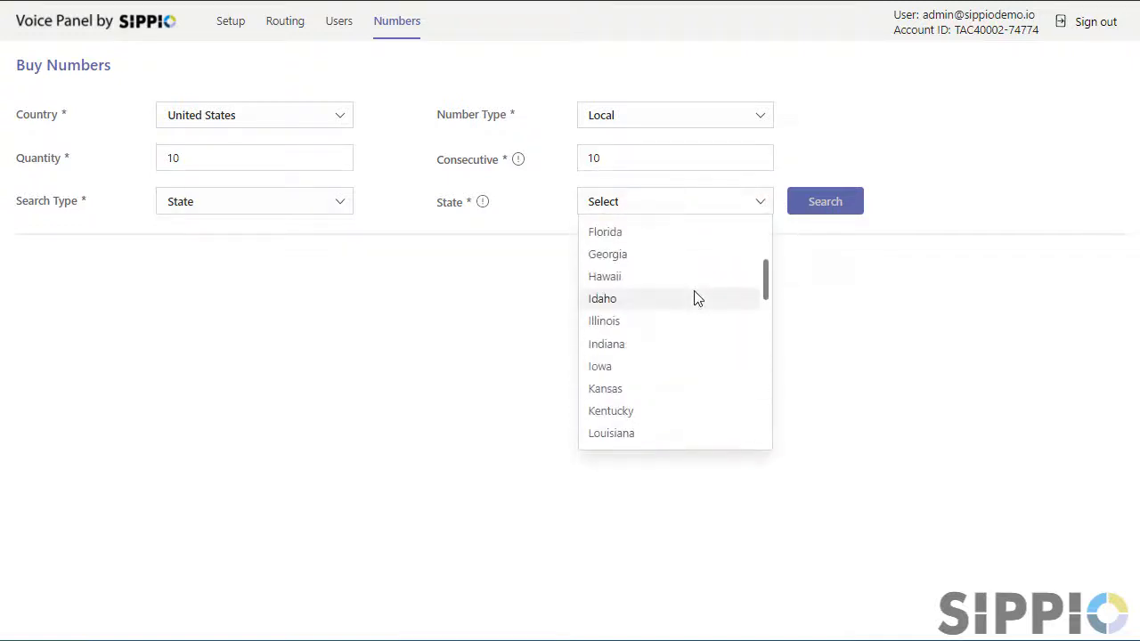
scroll(695, 303, "down", 3)
left_click(685, 383)
left_click(825, 203)
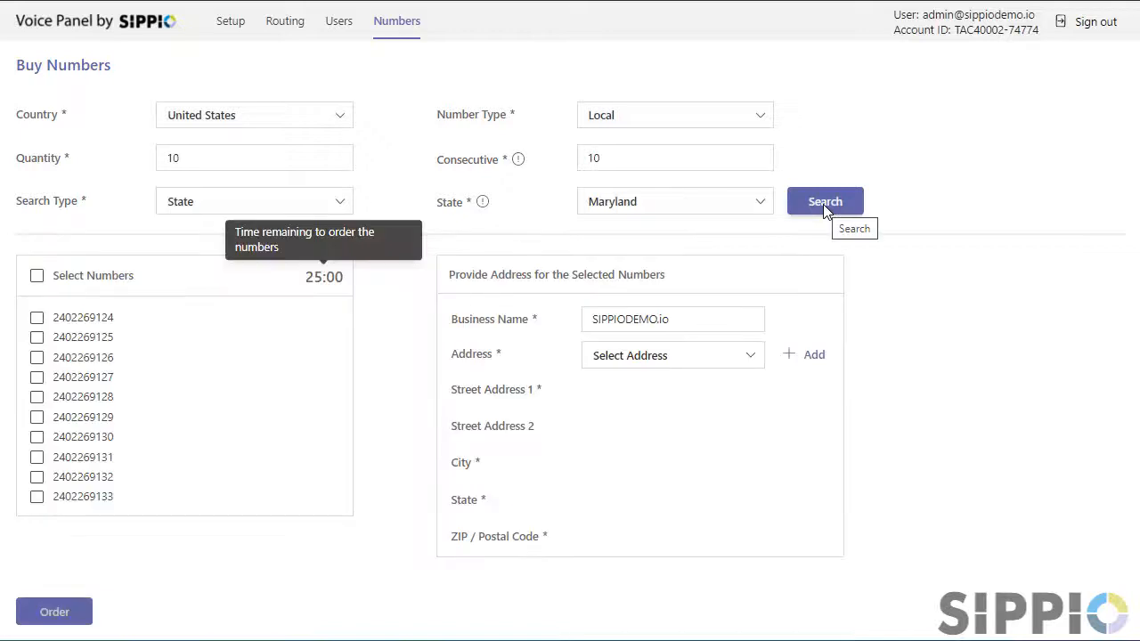
Select all the offered Maryland numbers and choose the saved business address for them.
left_click(37, 275)
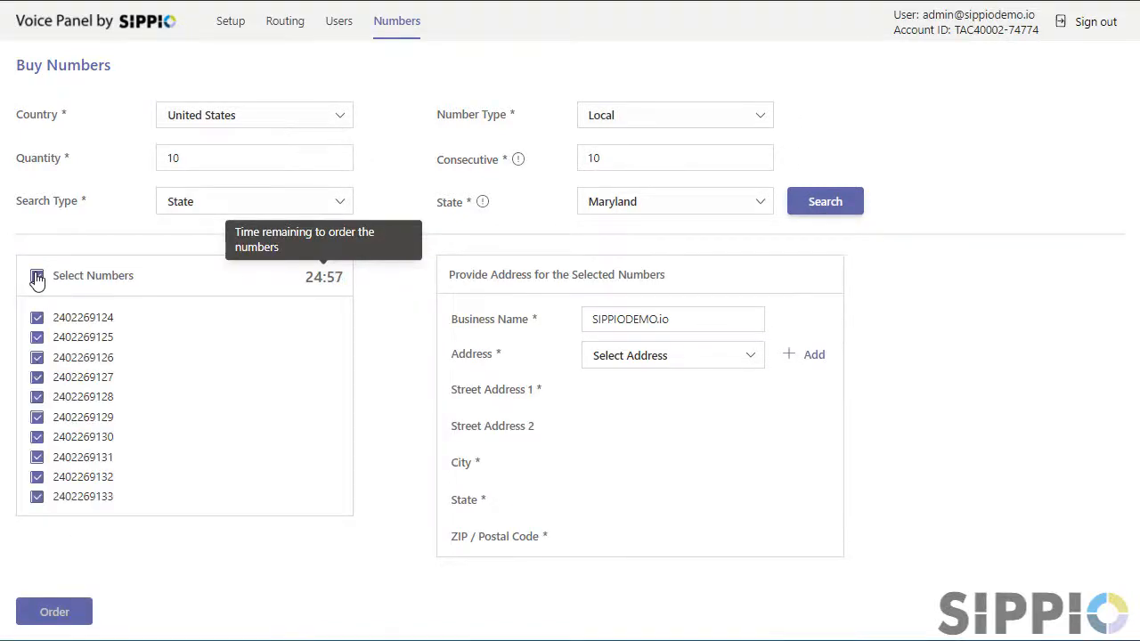
left_click(746, 358)
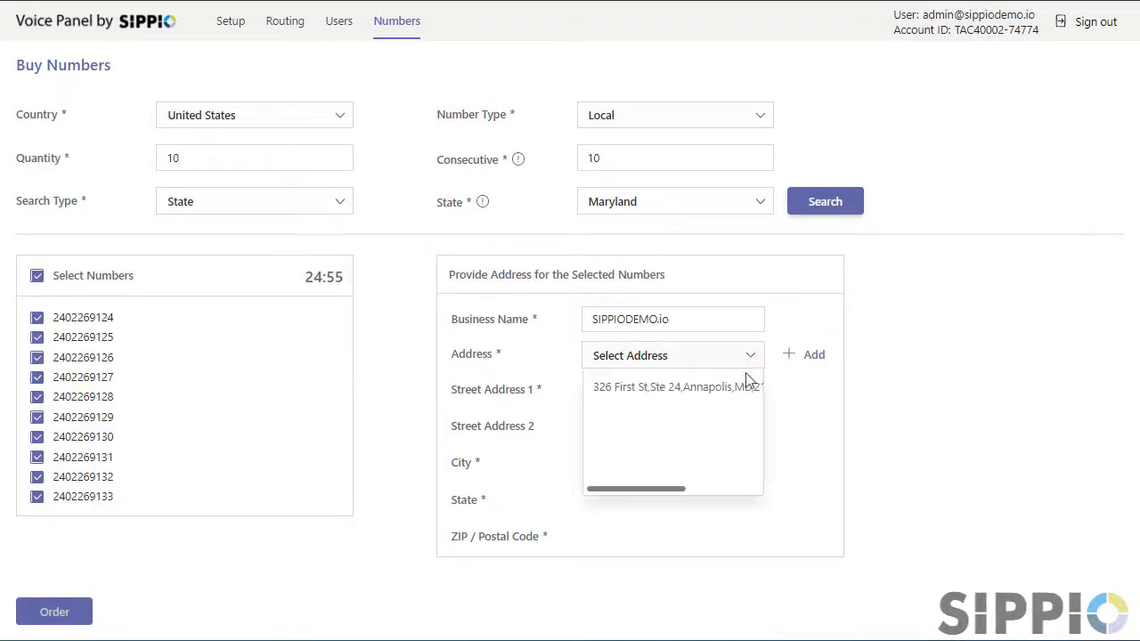
left_click(746, 385)
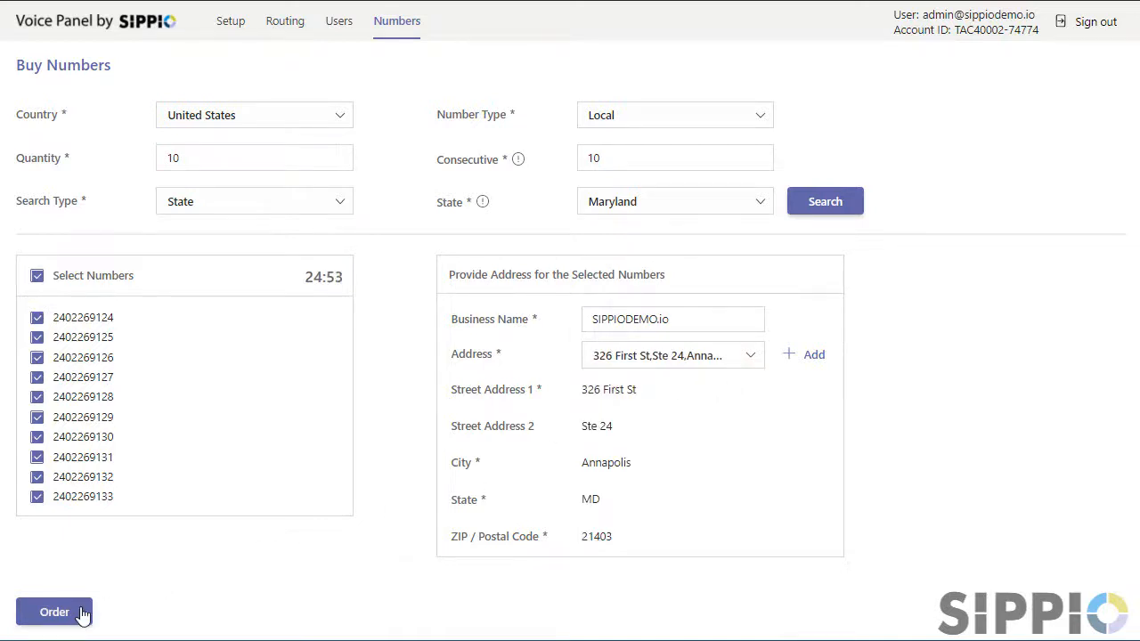